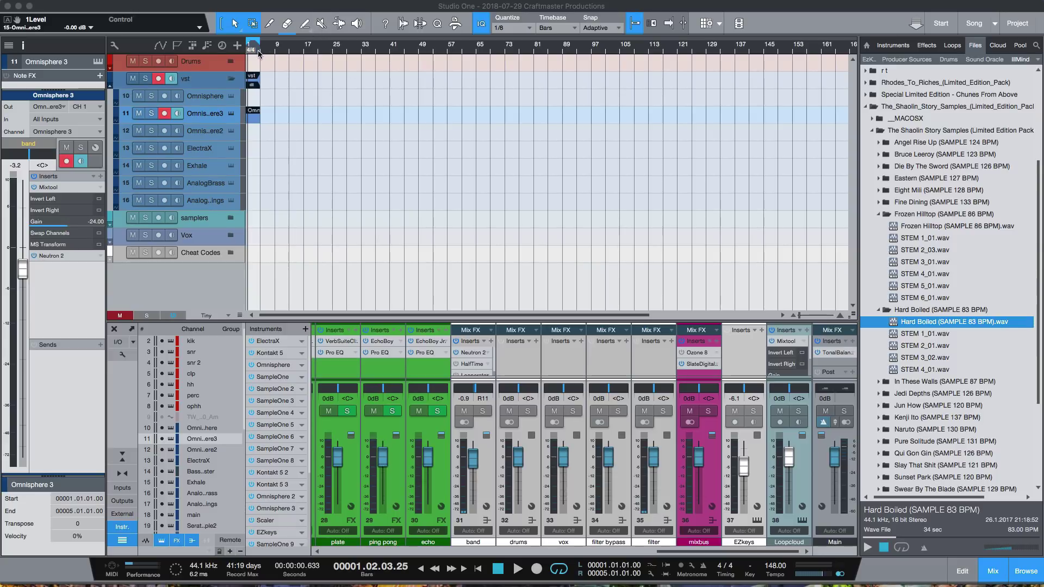
# Step: Enlarge the Omnisphere 3 track and open its four-bar part in the note editor
pyautogui.moveTo(259, 53); pyautogui.dragTo(323, 97)
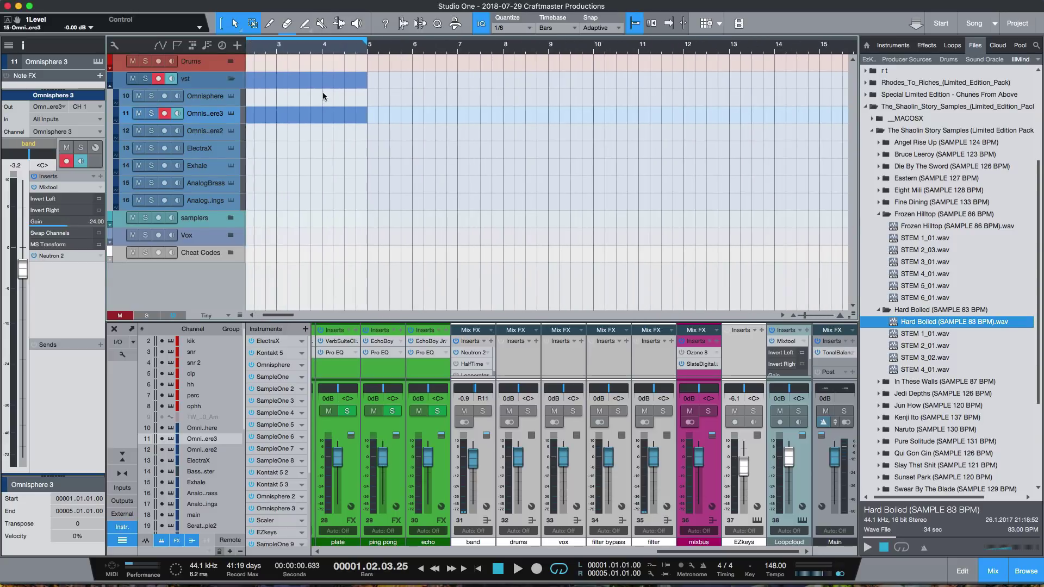
pyautogui.moveTo(280, 315); pyautogui.dragTo(273, 315)
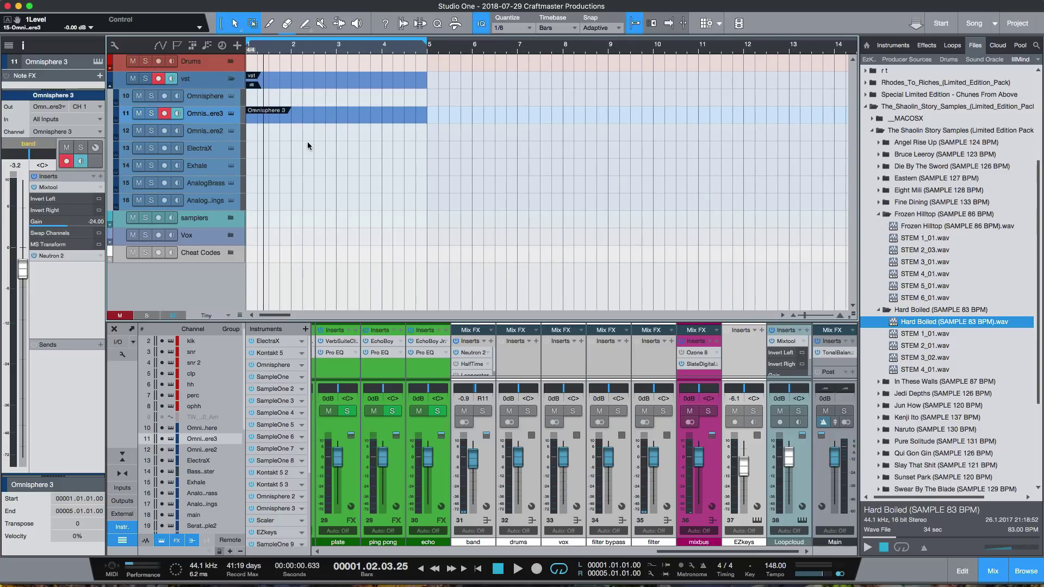
pyautogui.moveTo(205, 122); pyautogui.dragTo(207, 202)
pyautogui.doubleClick(293, 171)
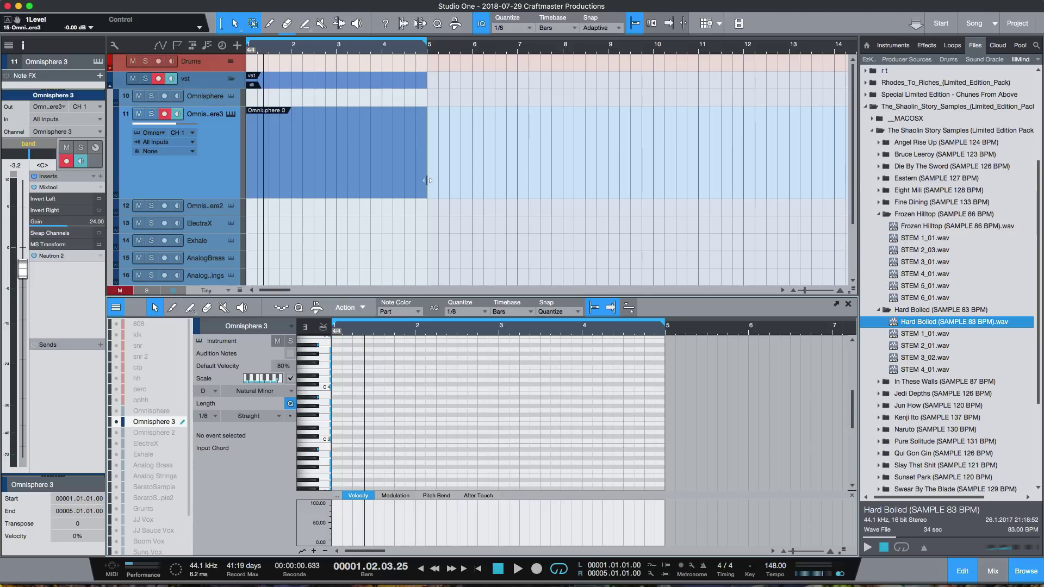
# Step: Split the Omnisphere 3 part at bars 2, 3 and 4 into four one-bar parts, and return to the Arrow tool
pyautogui.press('3')
pyautogui.click(337, 139)
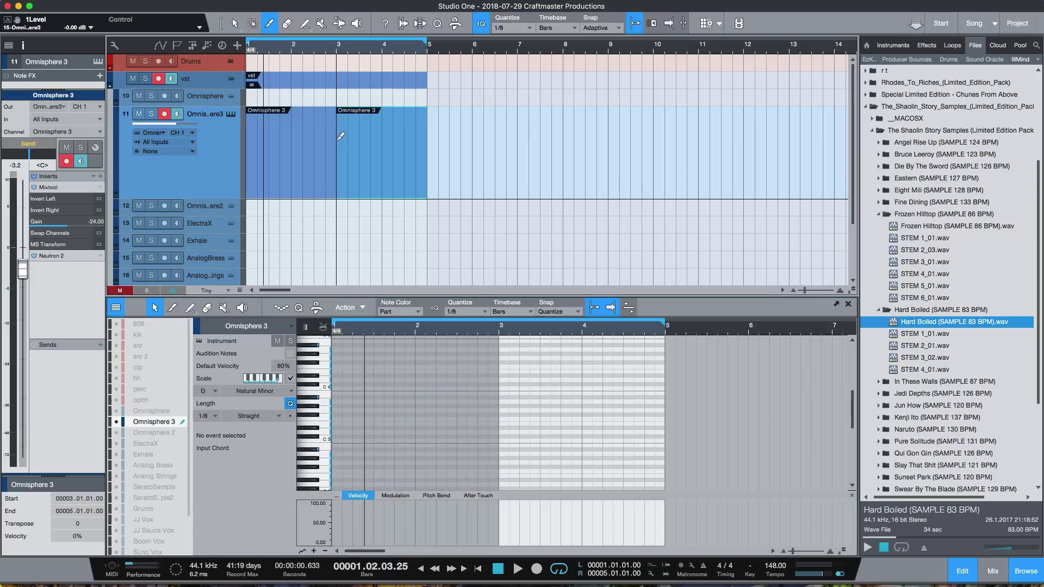
pyautogui.click(295, 139)
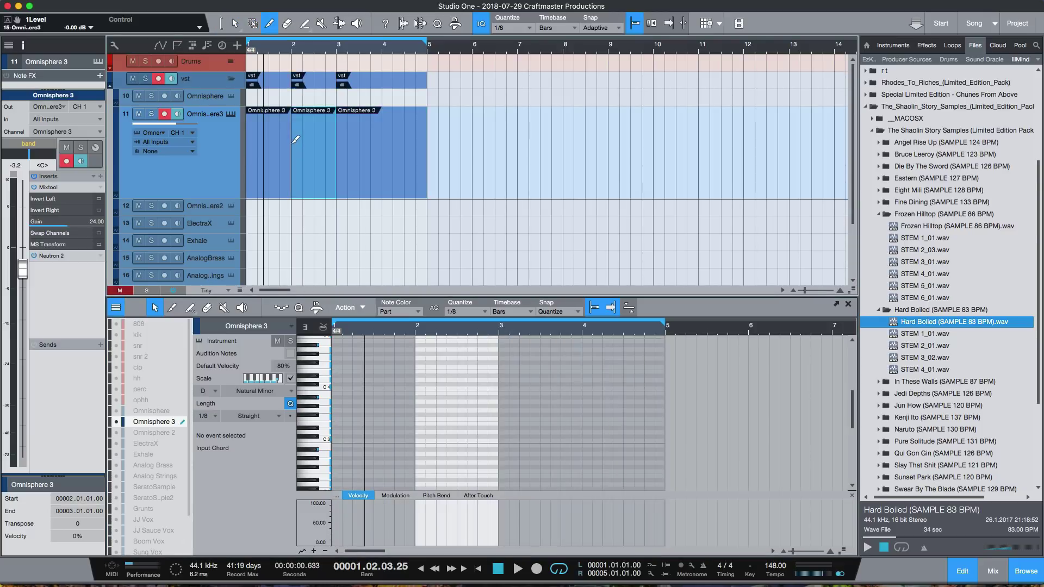
pyautogui.click(383, 136)
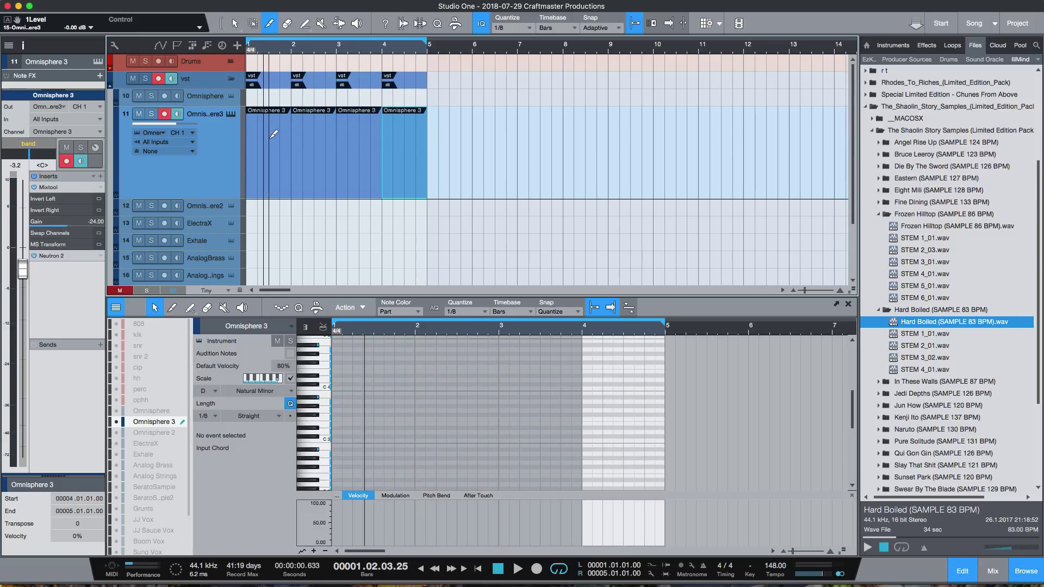
pyautogui.press('2')
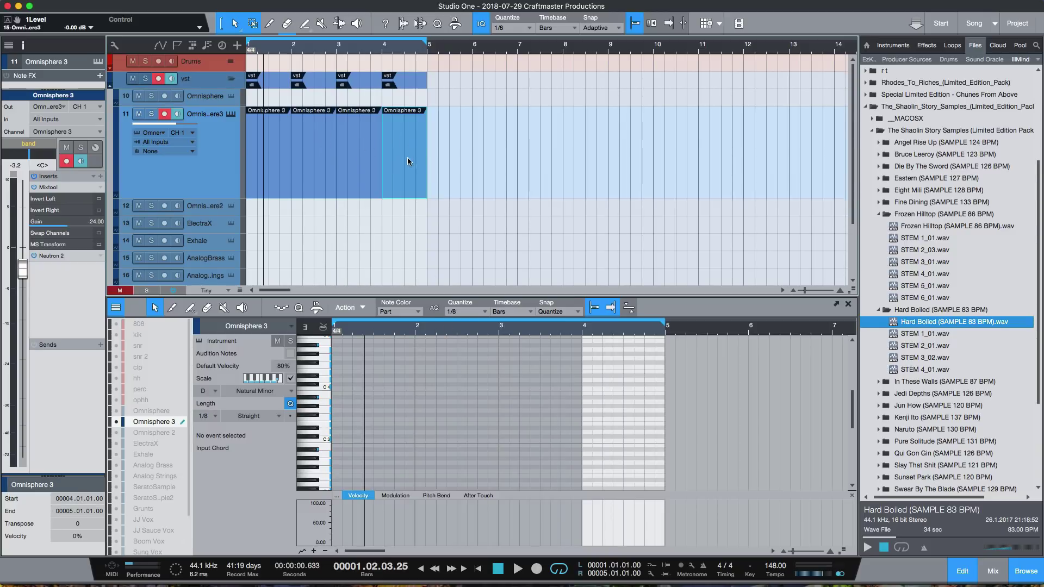
# Step: Select the first one-bar Omnisphere 3 part for editing and zoom the note editor in on bar 1
pyautogui.click(432, 339)
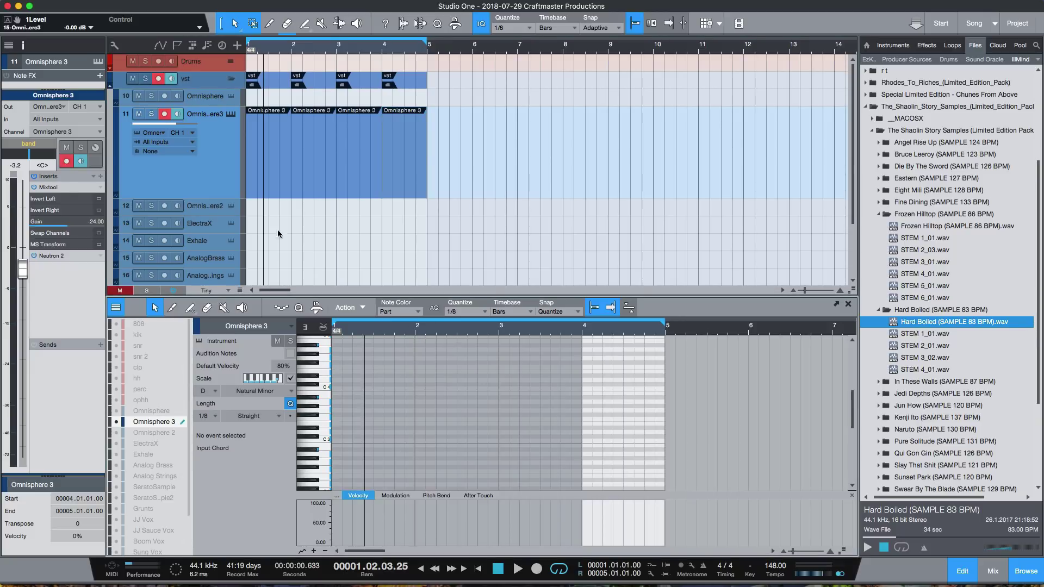
pyautogui.click(276, 190)
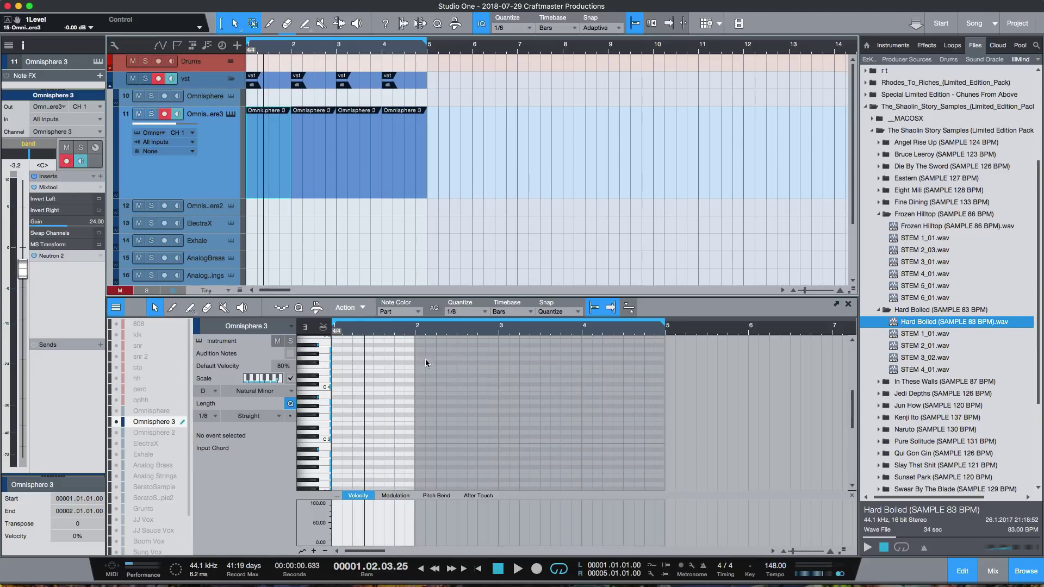
pyautogui.moveTo(380, 333); pyautogui.dragTo(584, 357)
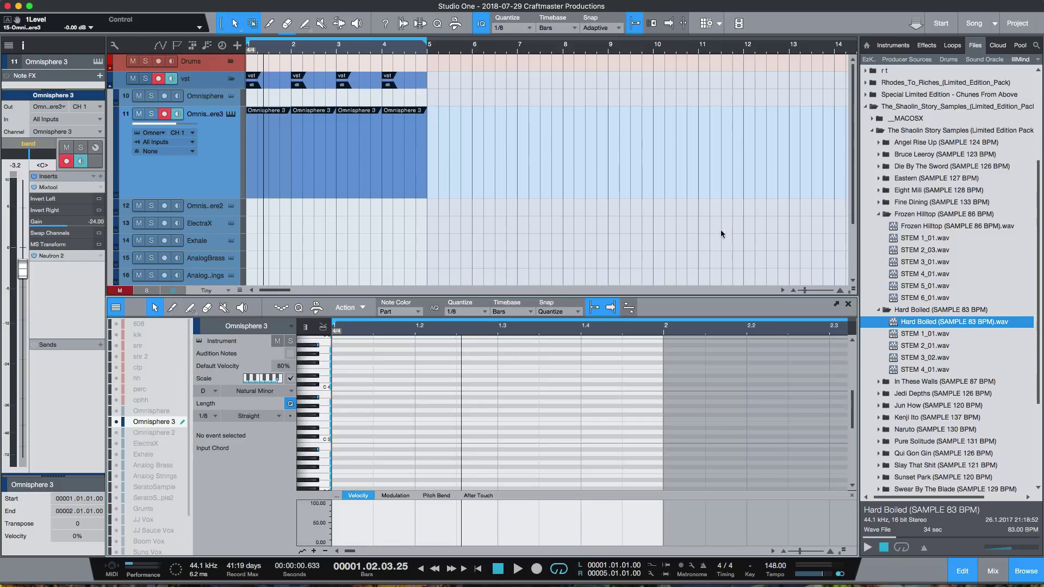
# Step: Audition the sample file Frozen Hilltop (SAMPLE 86 BPM).wav in the file browser
pyautogui.click(901, 226)
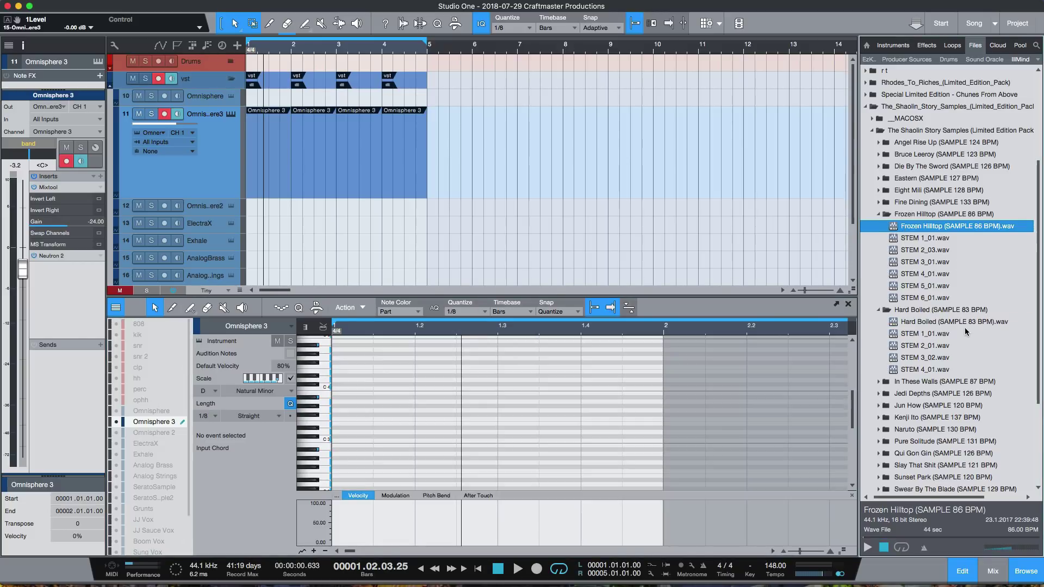
pyautogui.click(867, 548)
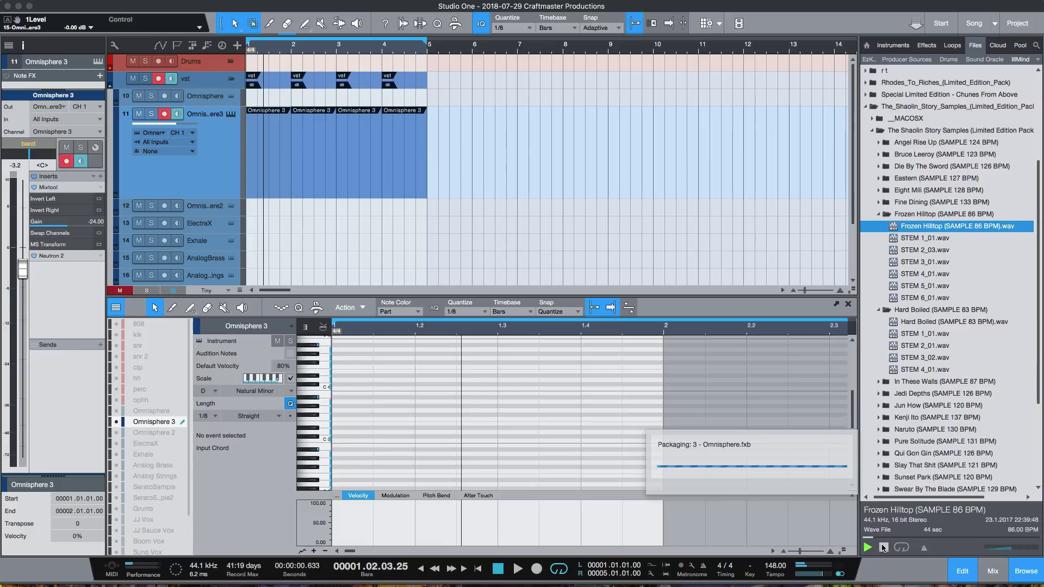
pyautogui.click(883, 549)
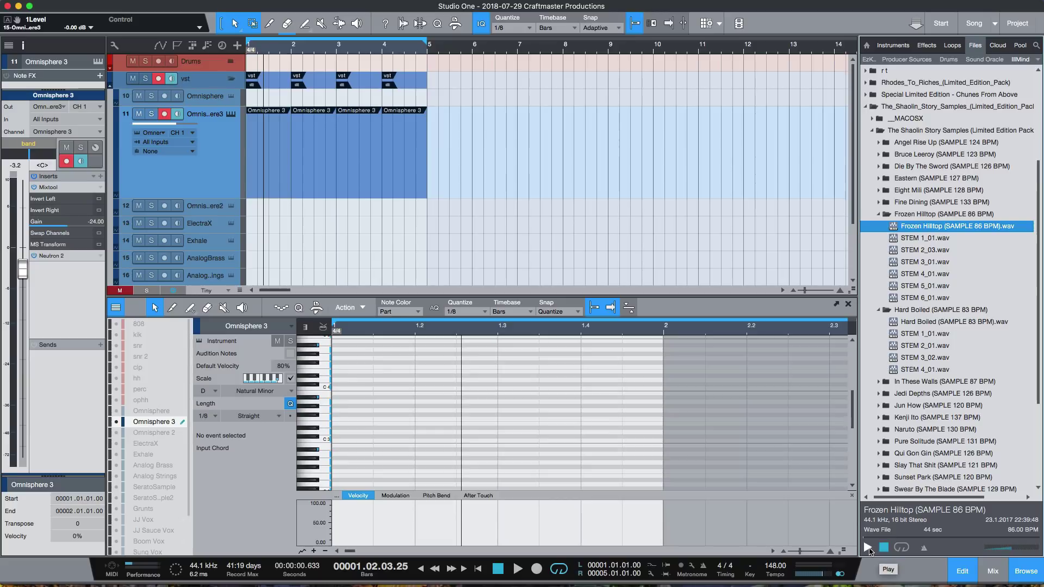
pyautogui.click(868, 547)
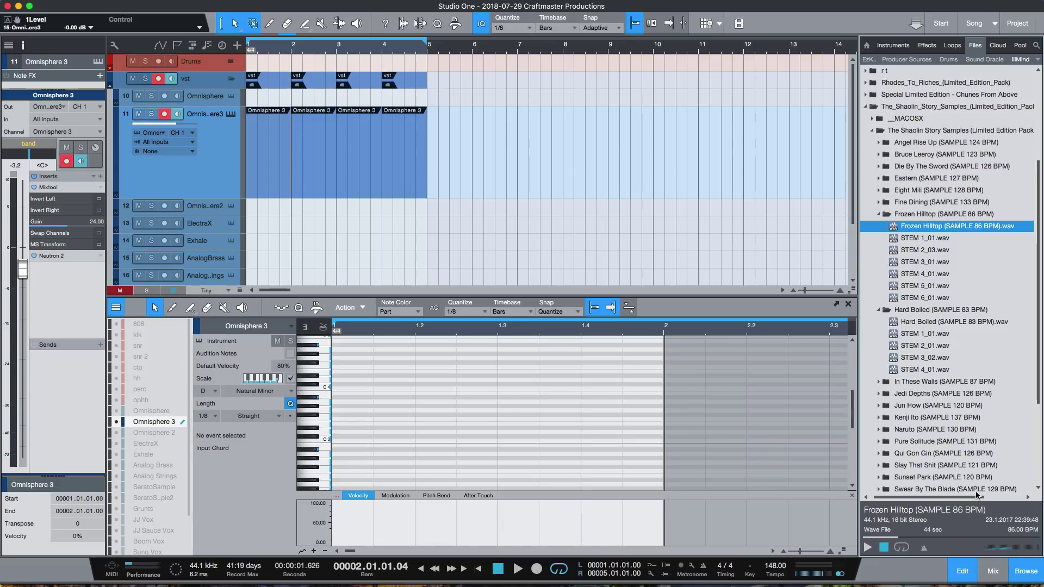
# Step: Draw four eighth notes at C3 in the first bar, one on each beat
pyautogui.doubleClick(345, 440)
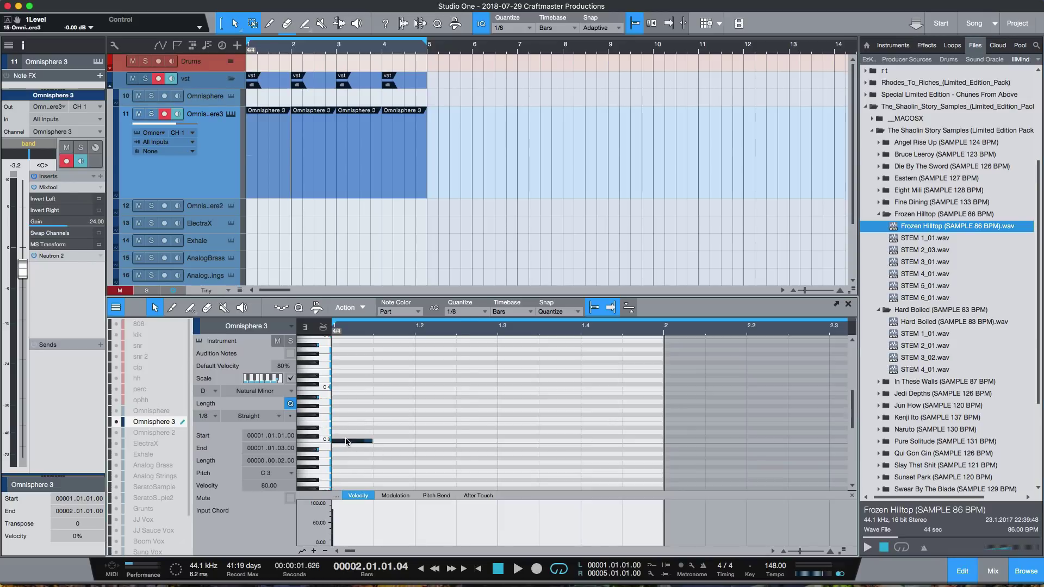
pyautogui.doubleClick(431, 440)
pyautogui.doubleClick(504, 442)
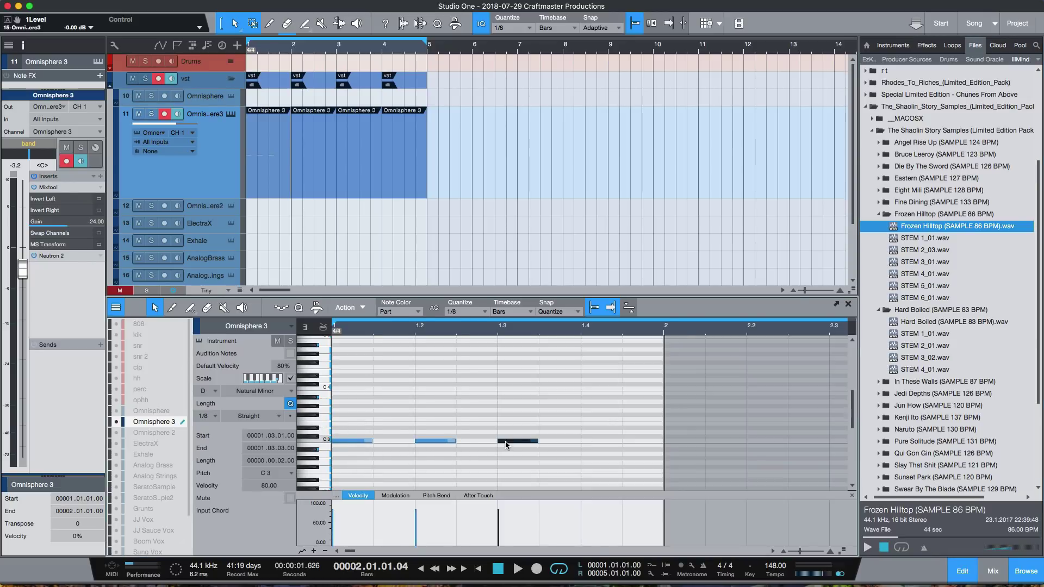
pyautogui.doubleClick(588, 441)
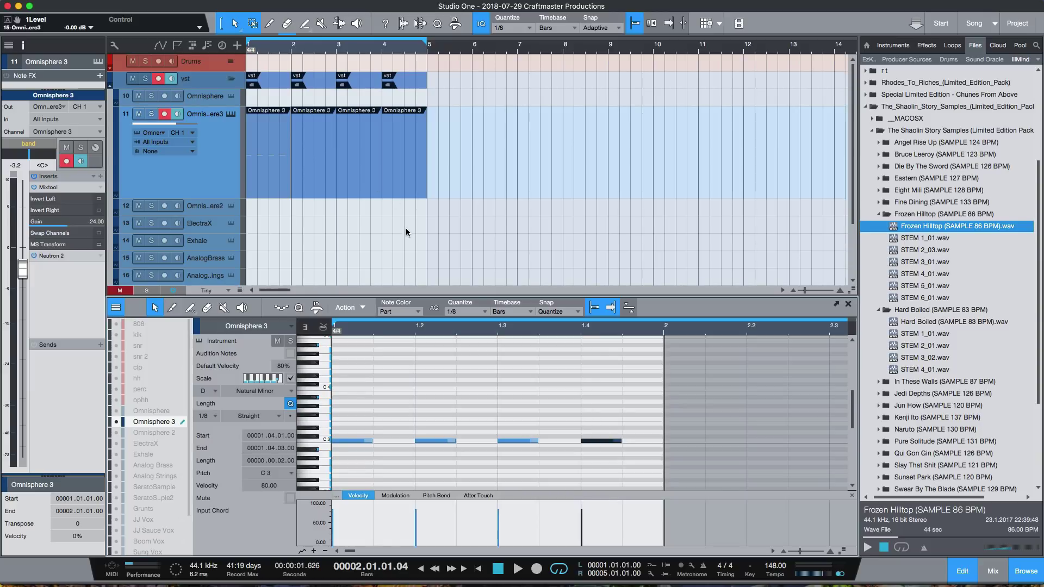
# Step: Duplicate the beat 4 note onto the second half of that beat, playing back the bar to check the rhythm
pyautogui.press('space')
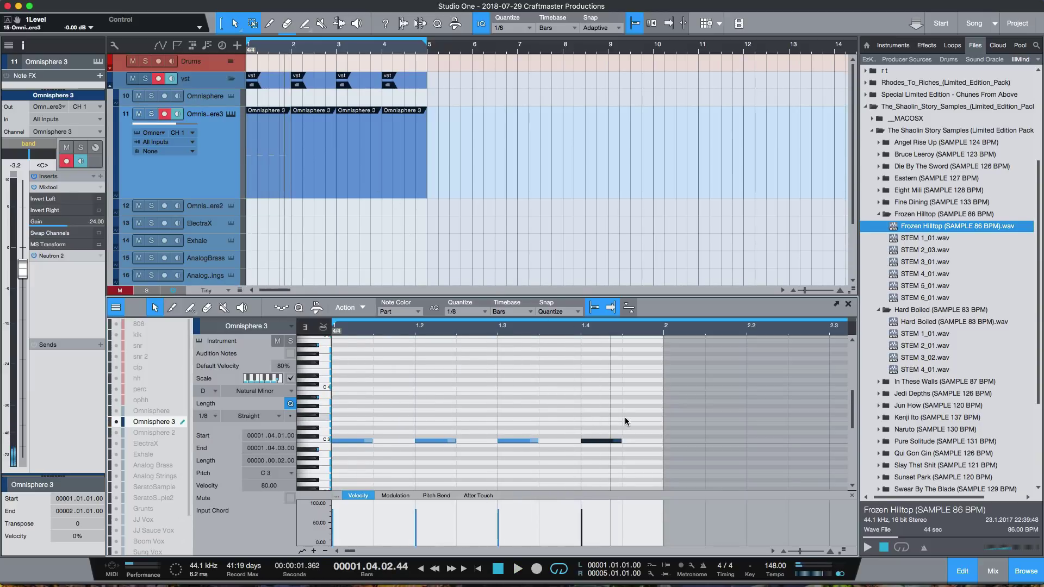
pyautogui.press('space')
pyautogui.press('space')
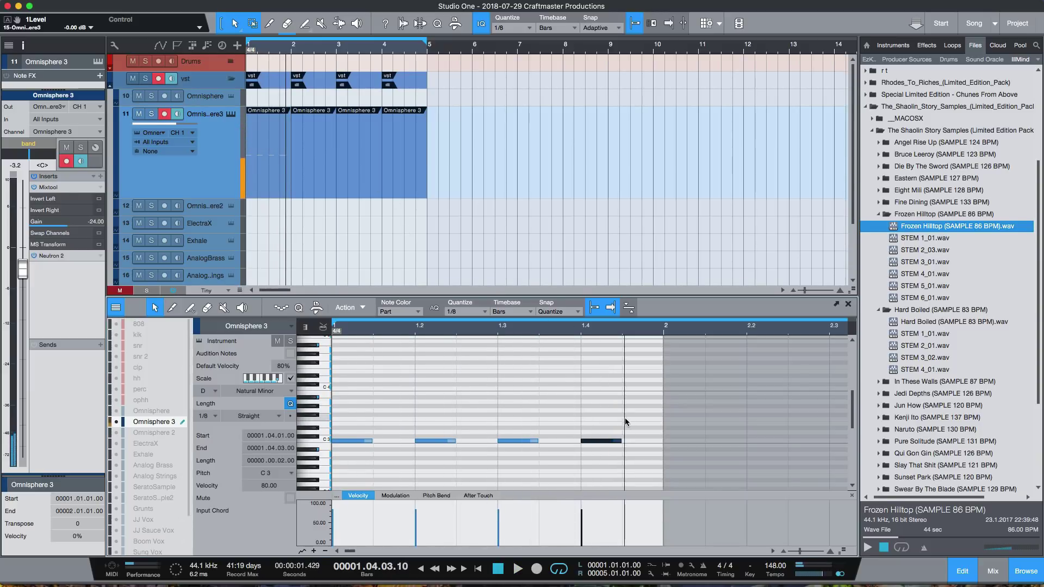
pyautogui.press('space')
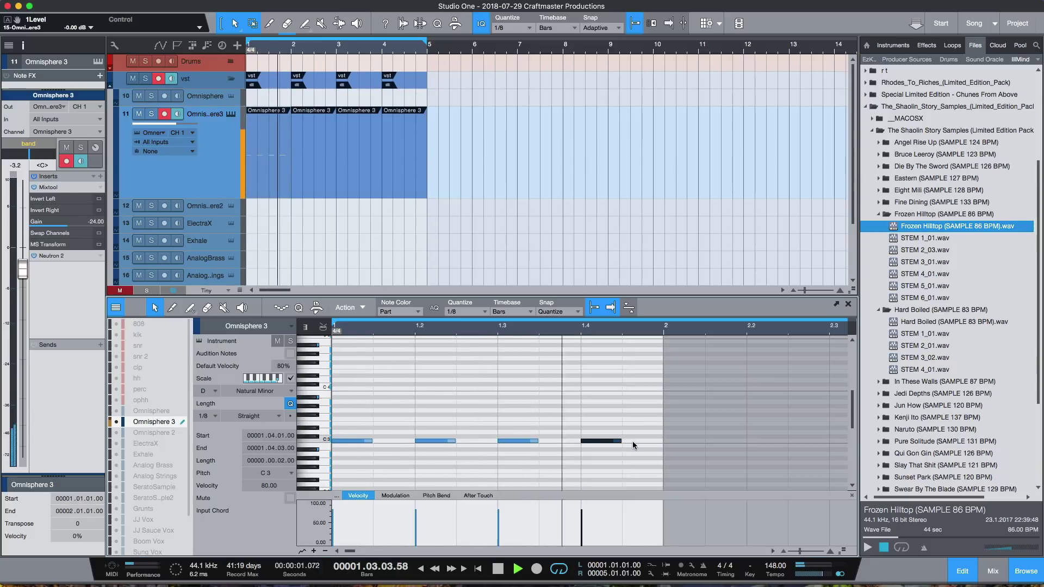
pyautogui.press('space')
pyautogui.press('d')
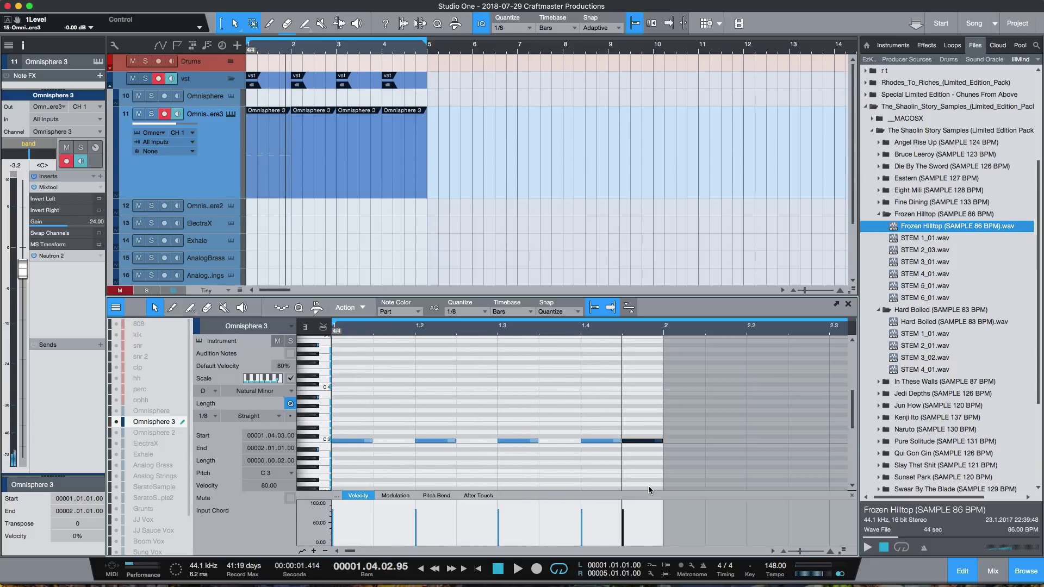
pyautogui.press('space')
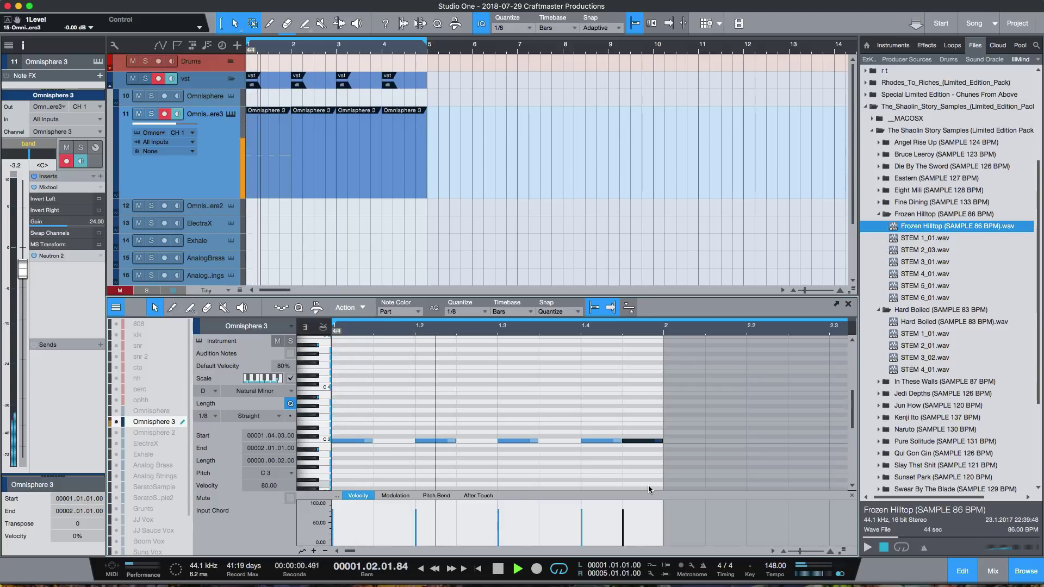
pyautogui.press(',')
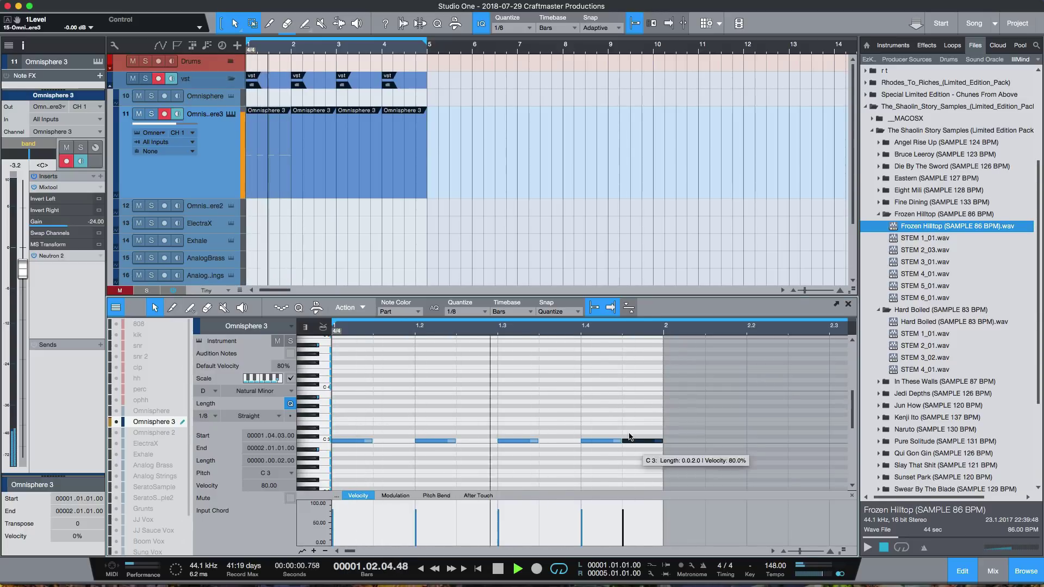
pyautogui.press('space')
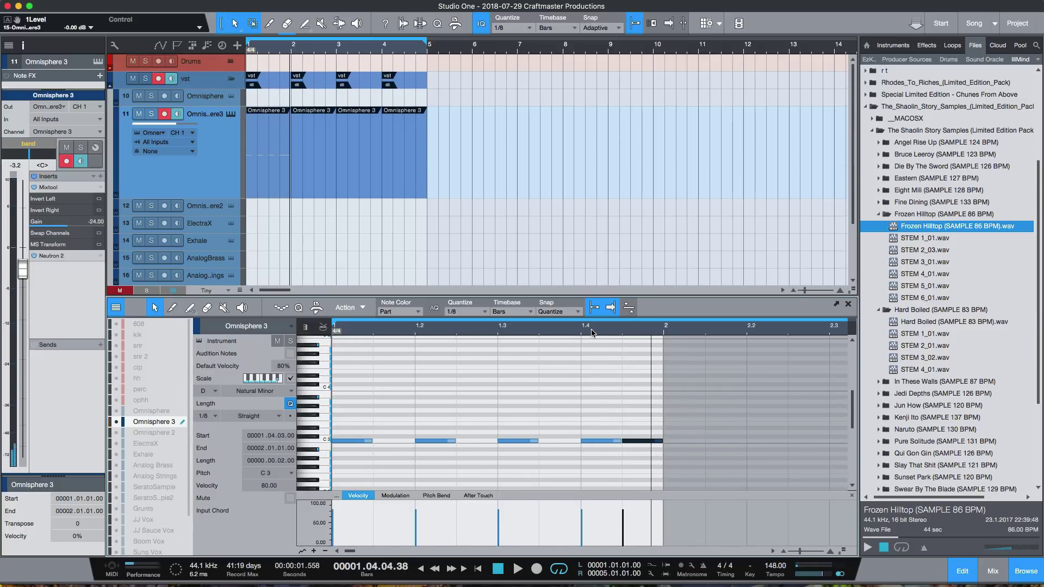
# Step: Select all five notes in the first bar and transpose them up two semitones to D3
pyautogui.moveTo(593, 332); pyautogui.dragTo(630, 321)
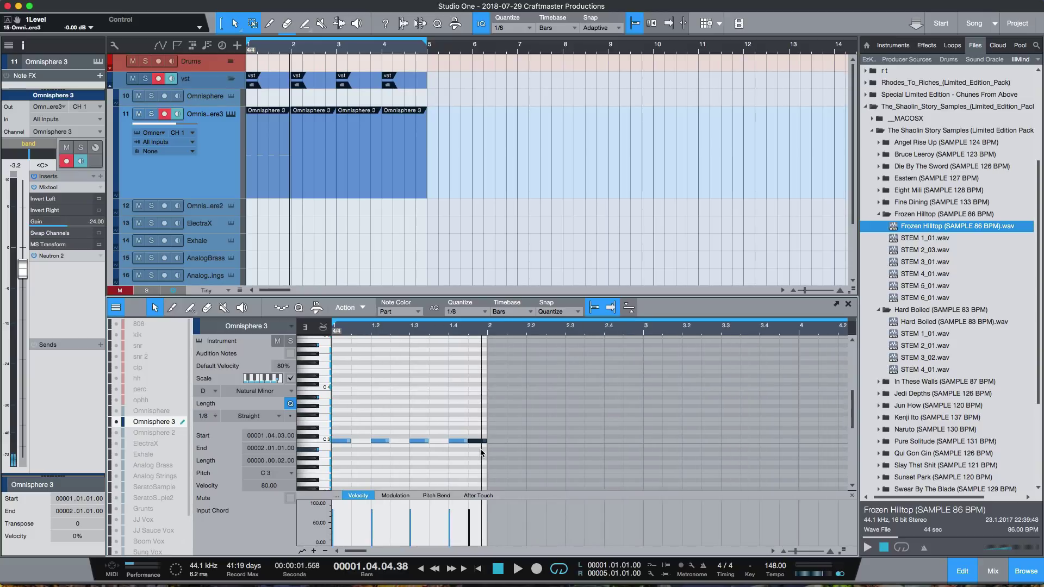
pyautogui.moveTo(480, 452); pyautogui.dragTo(292, 426)
pyautogui.press('Up')
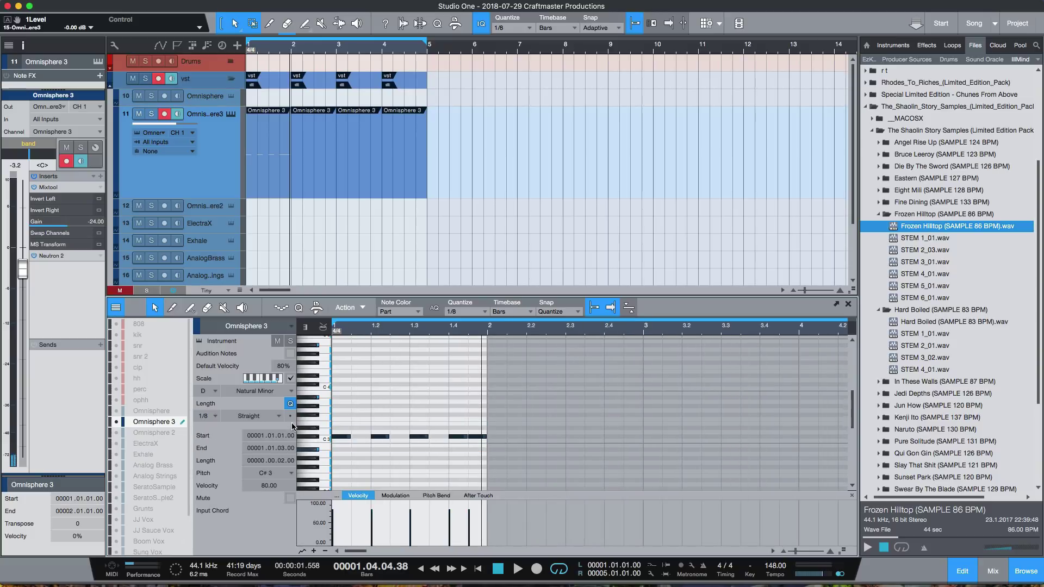
pyautogui.press('Up')
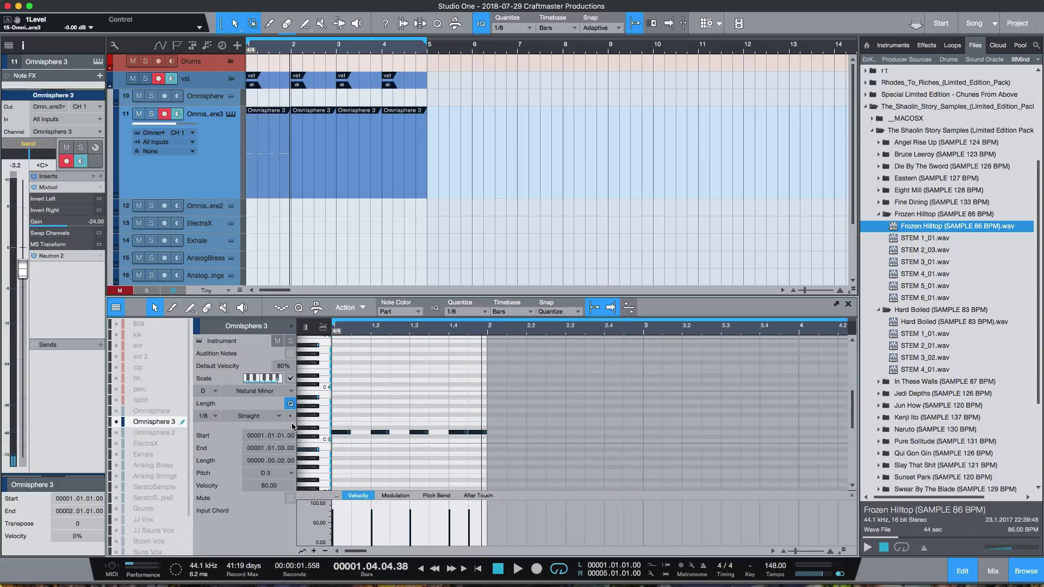
pyautogui.click(377, 393)
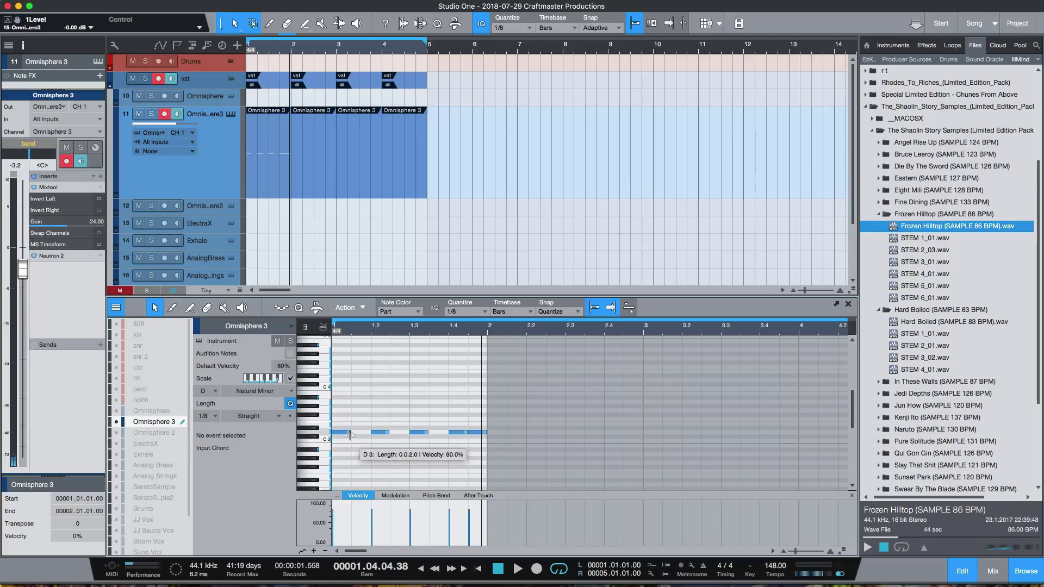
# Step: Raise the first note to A3 and the beat 2 note to A#3, playing back the bar after each change
pyautogui.moveTo(346, 432); pyautogui.dragTo(346, 402)
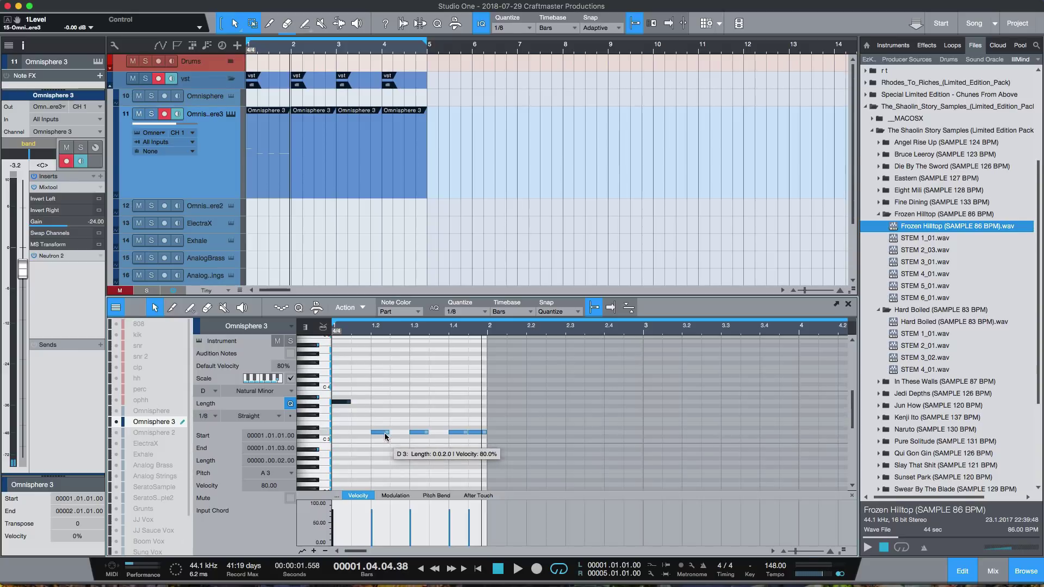
pyautogui.press('space')
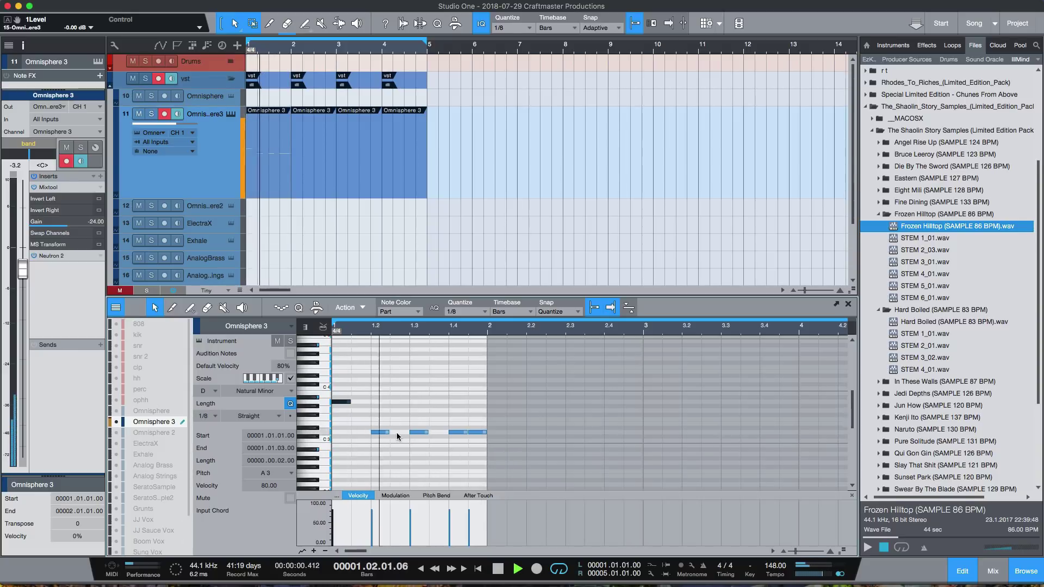
pyautogui.press('space')
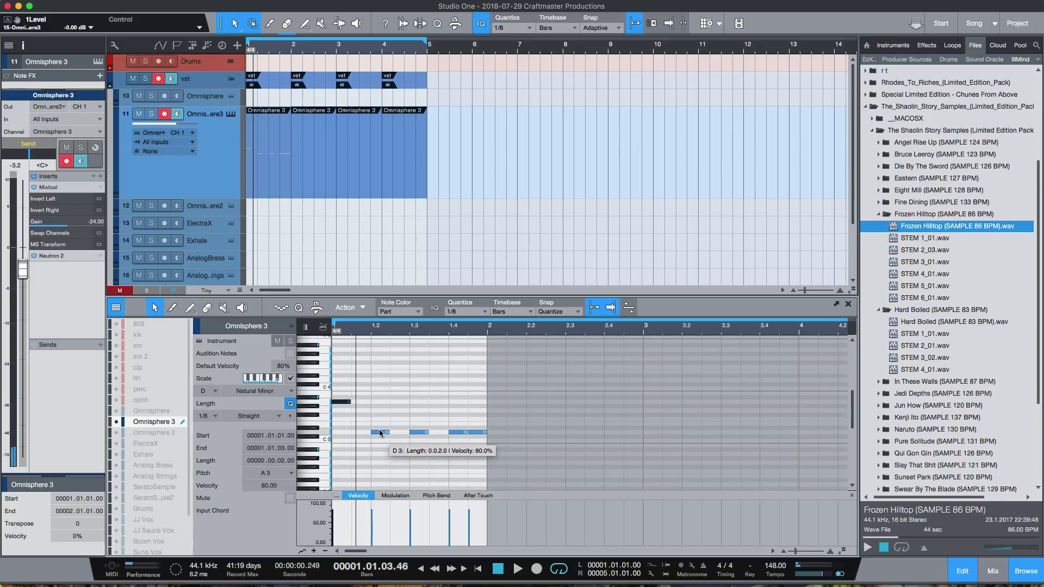
pyautogui.moveTo(381, 433); pyautogui.dragTo(380, 398)
pyautogui.press('space')
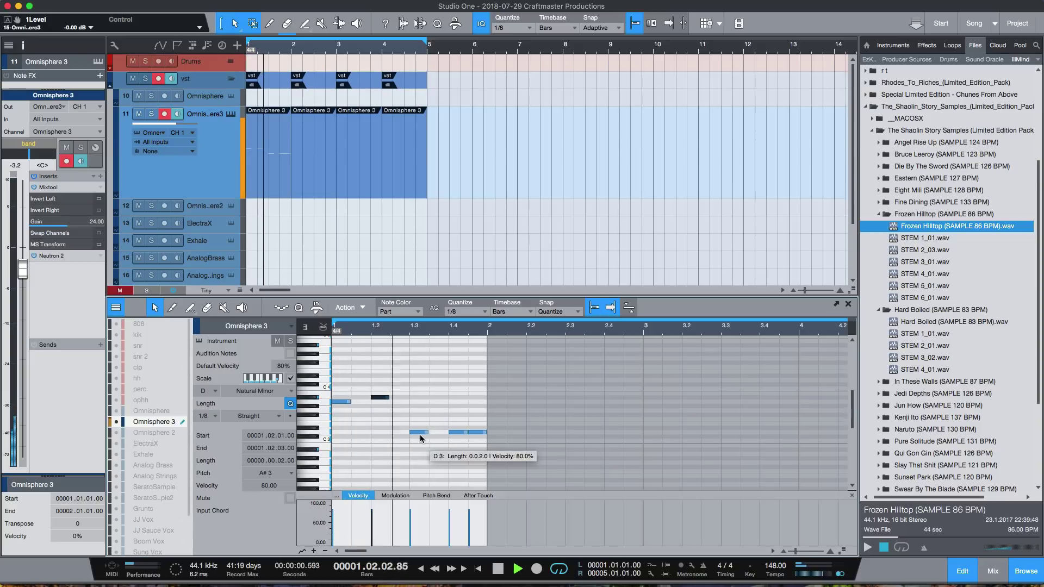
pyautogui.press('space')
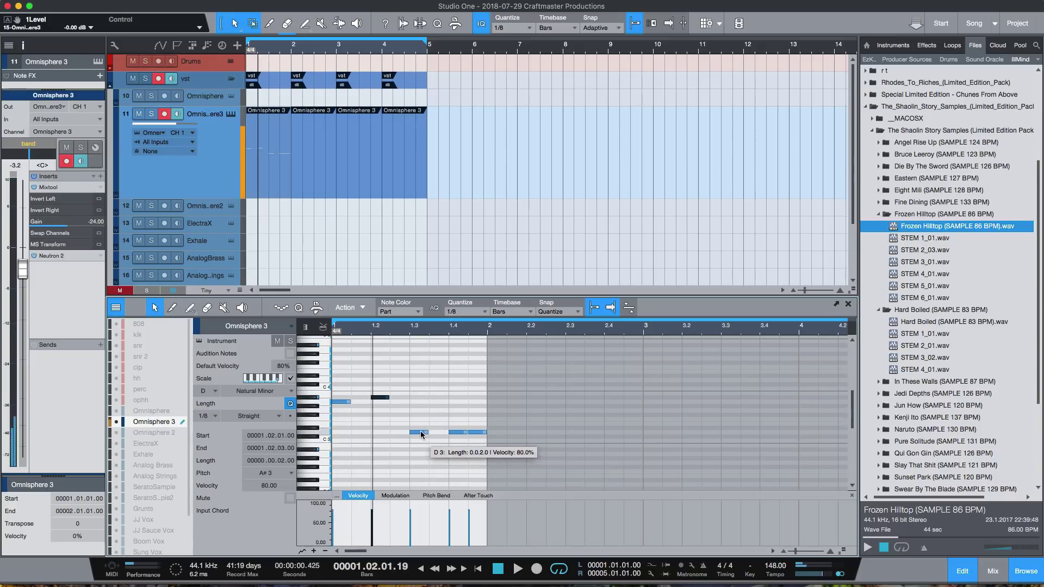
# Step: Raise the beat 3 note to G3 and the last note to A#3 while listening to the bar
pyautogui.moveTo(420, 434); pyautogui.dragTo(419, 413)
pyautogui.press('space')
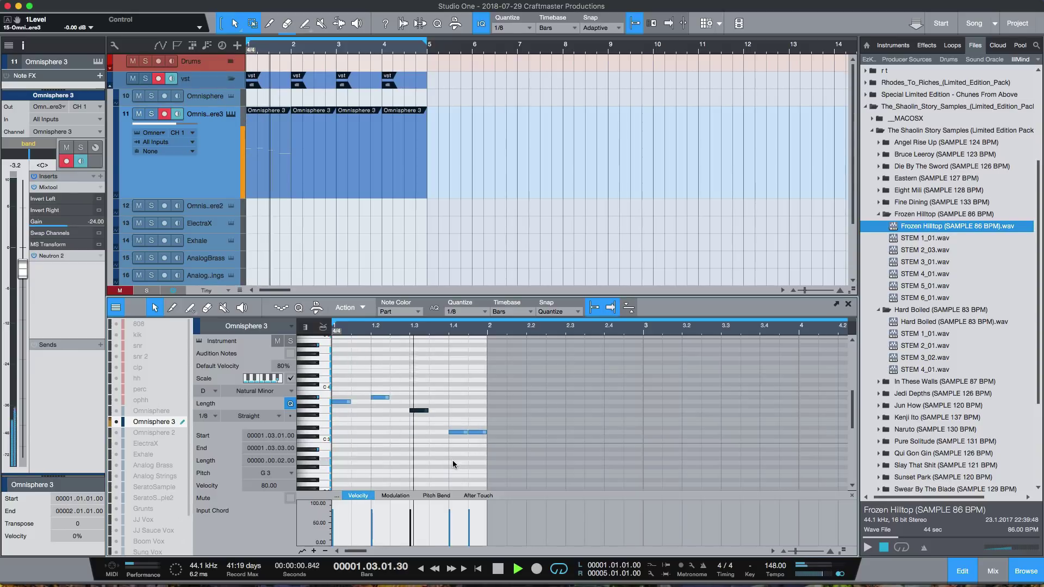
pyautogui.moveTo(471, 433); pyautogui.dragTo(471, 399)
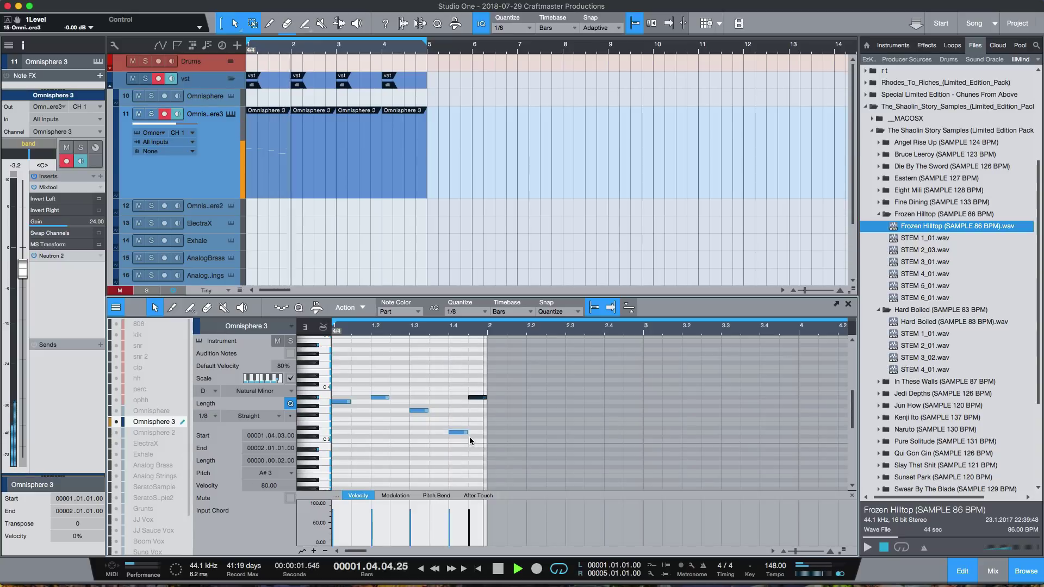
# Step: Copy the five first-bar notes into bar 2, lowered so the copy starts on G3, and play back both bars
pyautogui.press('space')
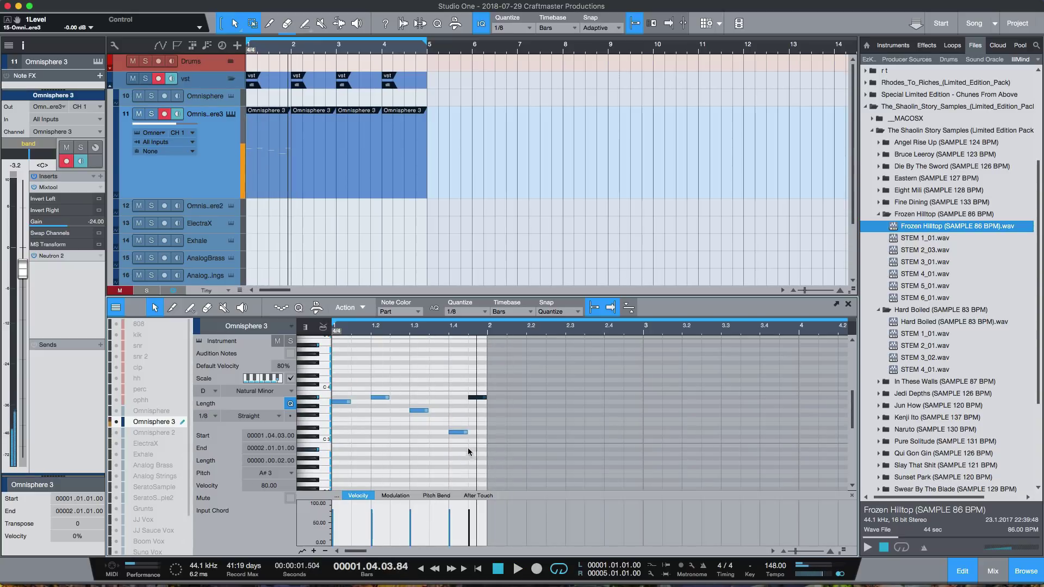
pyautogui.moveTo(487, 465); pyautogui.dragTo(334, 361)
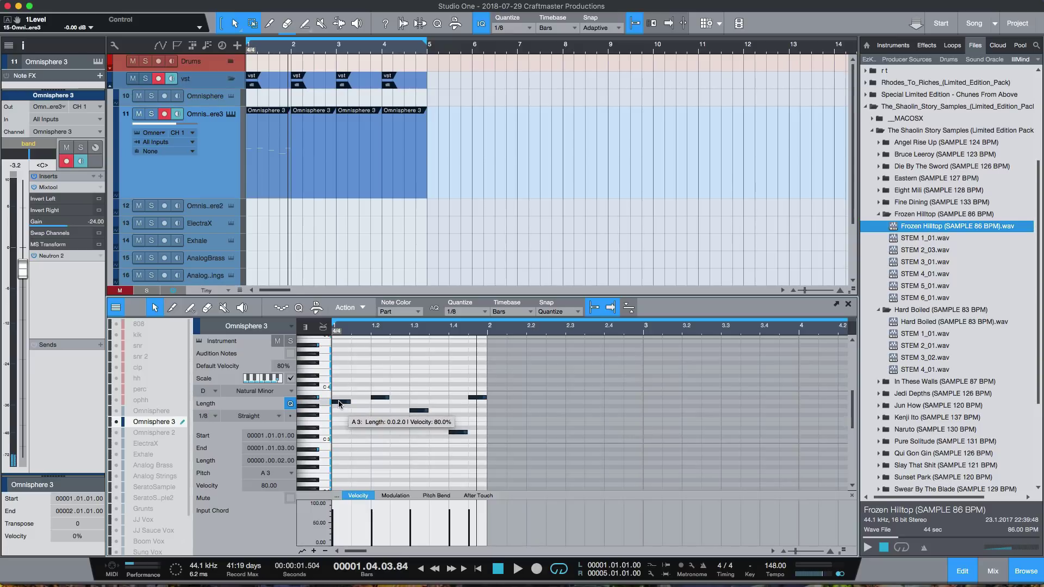
pyautogui.moveTo(341, 404); pyautogui.dragTo(497, 413)
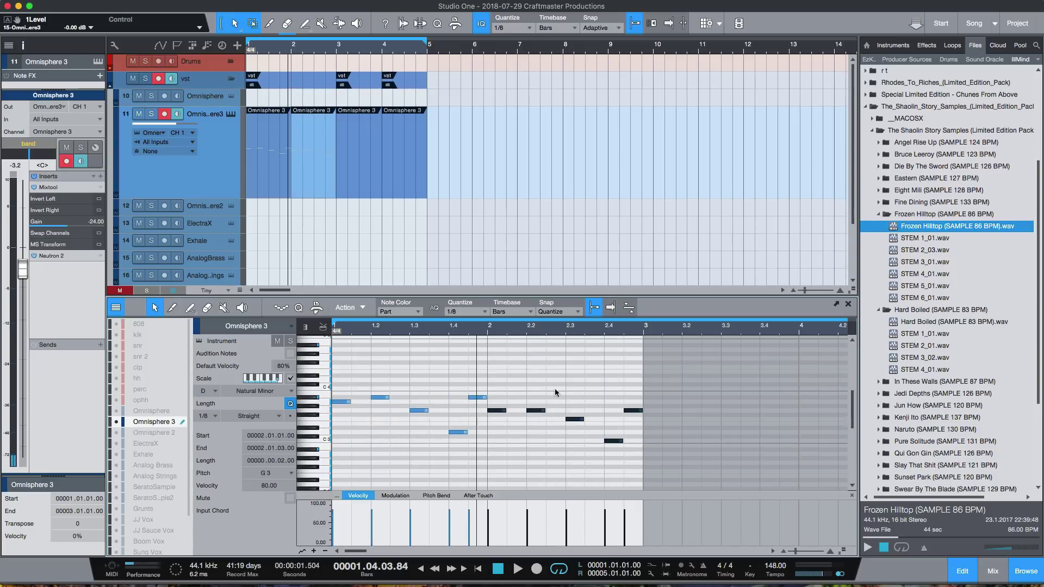
pyautogui.press('space')
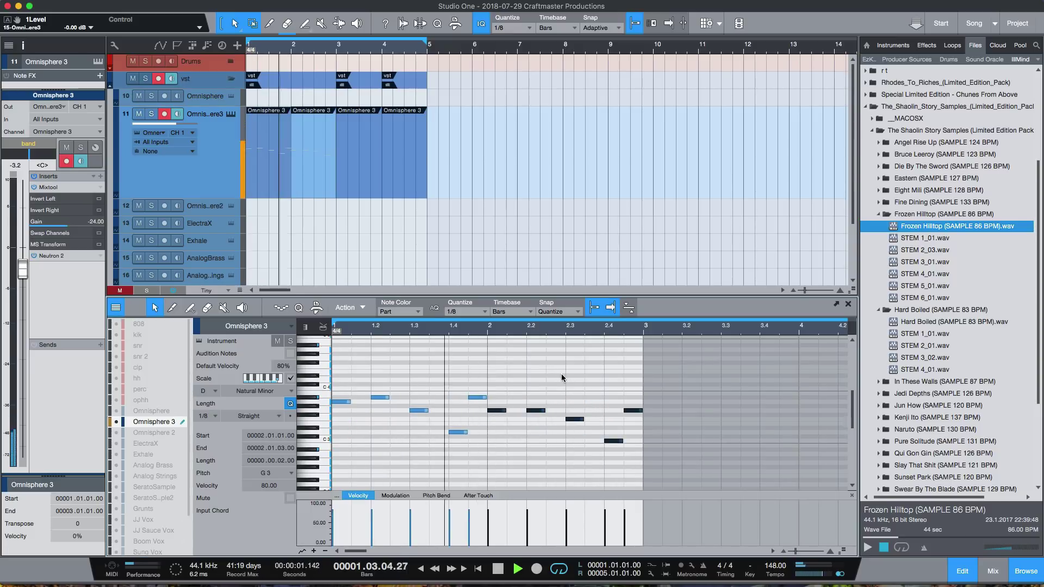
pyautogui.click(602, 374)
pyautogui.press('space')
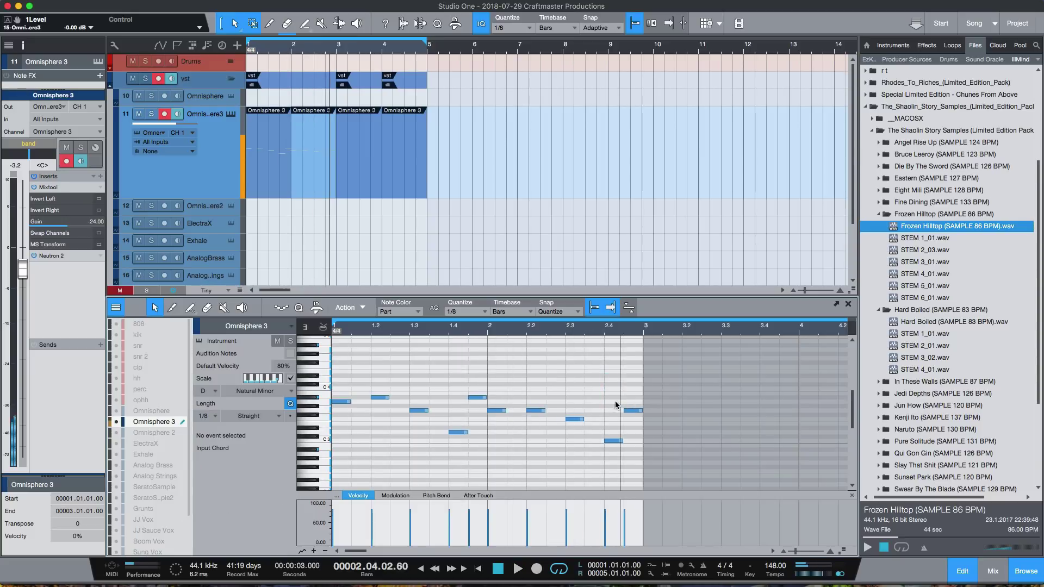
# Step: Select the second-bar notes and transpose them up one scale step so they start on A3, playing from the beginning
pyautogui.moveTo(636, 463); pyautogui.dragTo(501, 403)
pyautogui.press(',')
pyautogui.press('space')
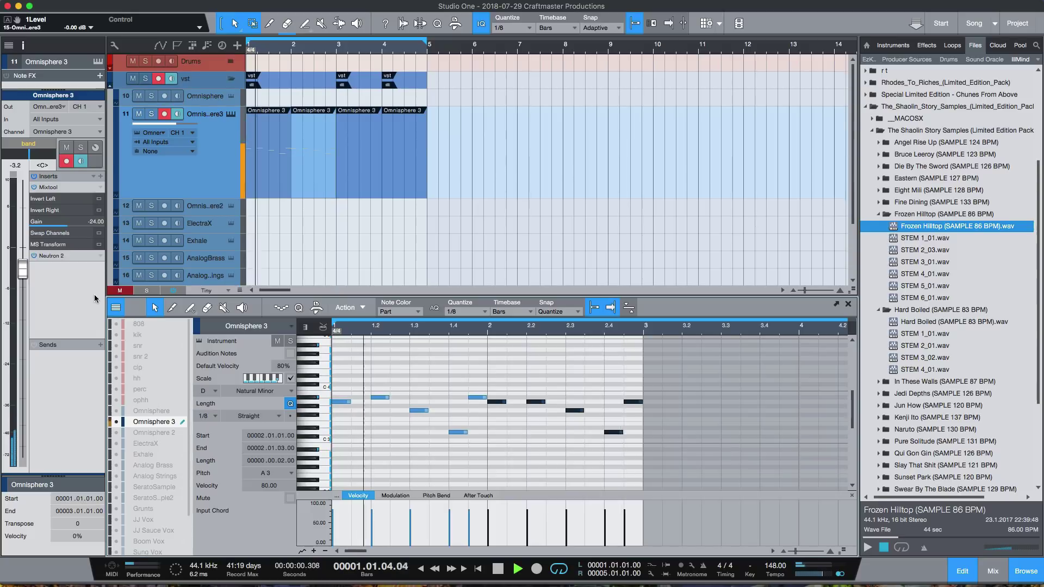
# Step: Raise the Mixtool gain on the Omnisphere 3 channel to -5.76 dB while listening to the melody
pyautogui.press('space')
pyautogui.moveTo(45, 224); pyautogui.dragTo(49, 225)
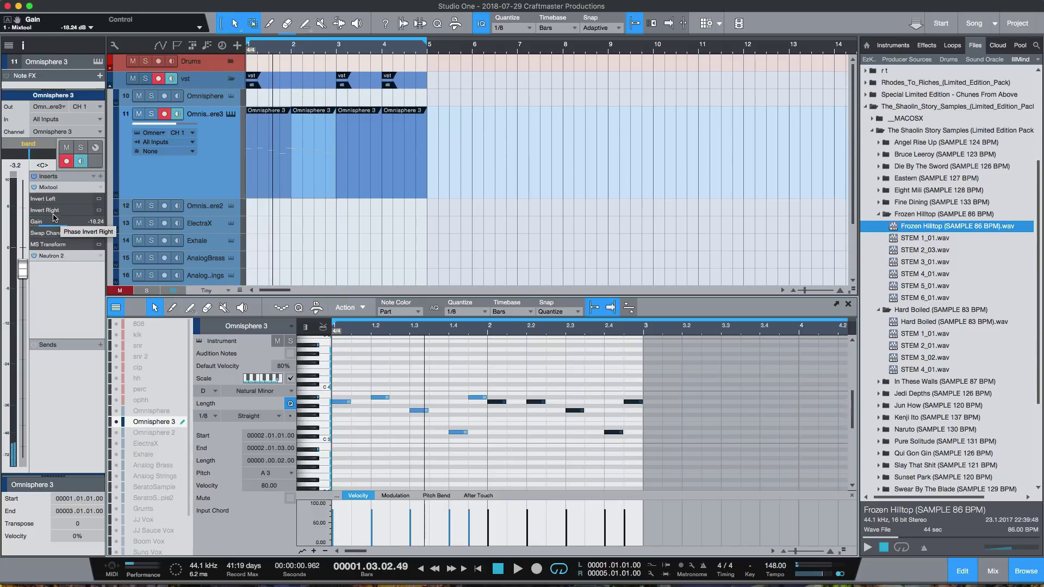
pyautogui.press('space')
pyautogui.scroll(3, 58, 227)
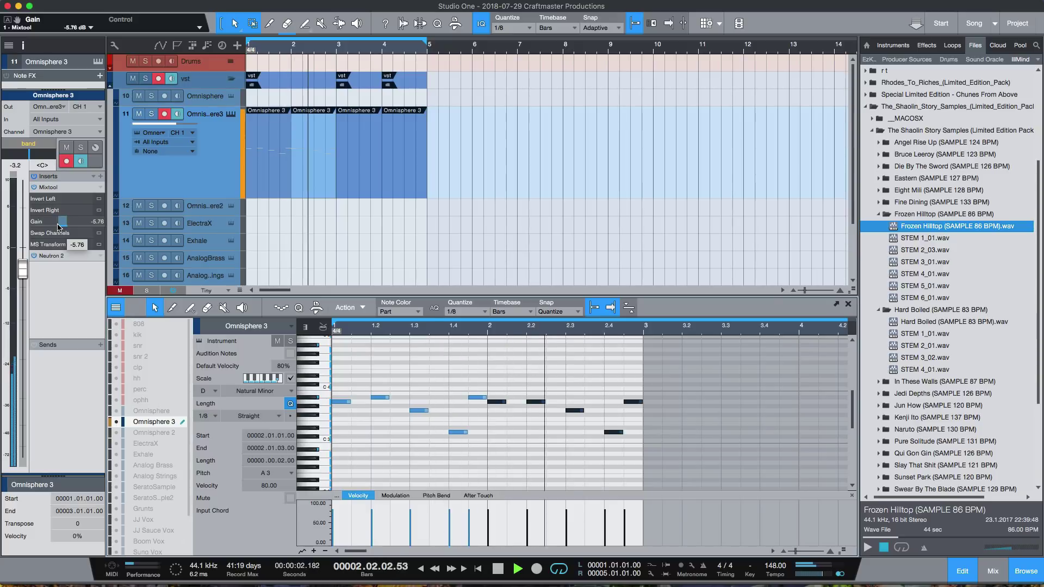
# Step: Raise the beat 2 note of the second bar to A#3 and play the melody back
pyautogui.press(',')
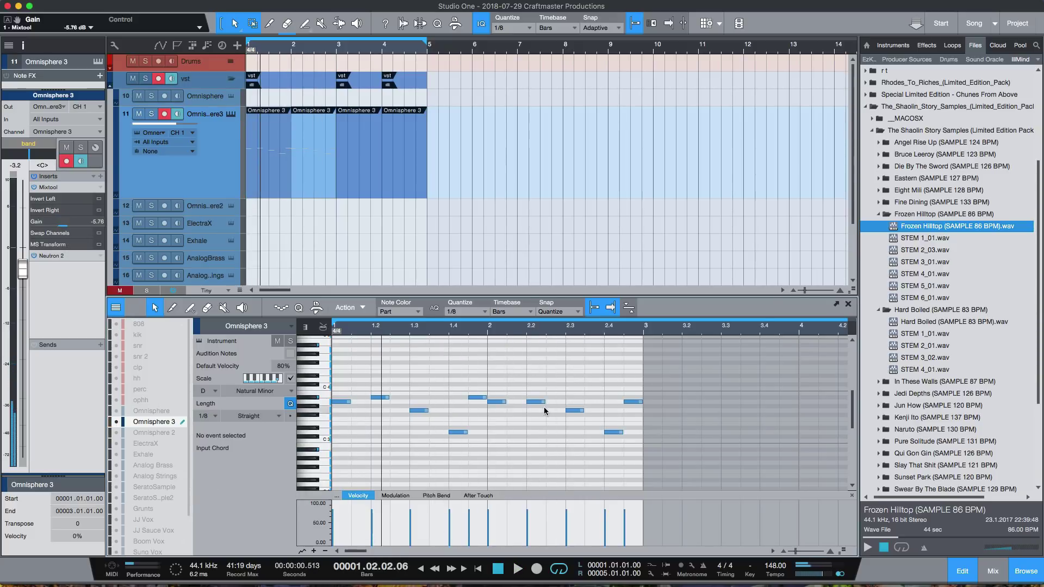
pyautogui.press('space')
pyautogui.moveTo(540, 402); pyautogui.dragTo(539, 398)
pyautogui.press('space')
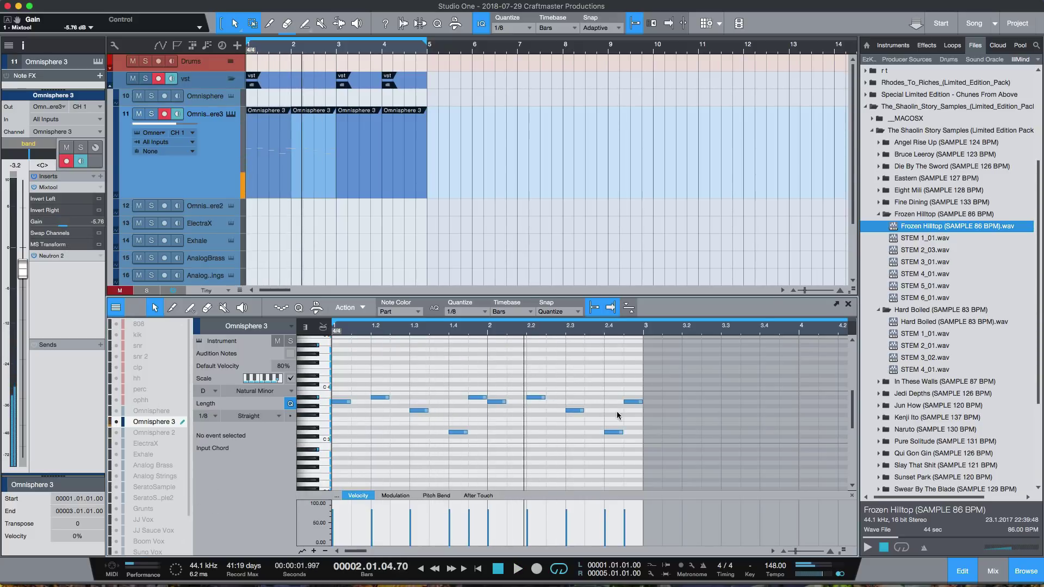
# Step: Delete the last note of the second bar and play back the two-bar melody repeatedly to check it
pyautogui.click(630, 402)
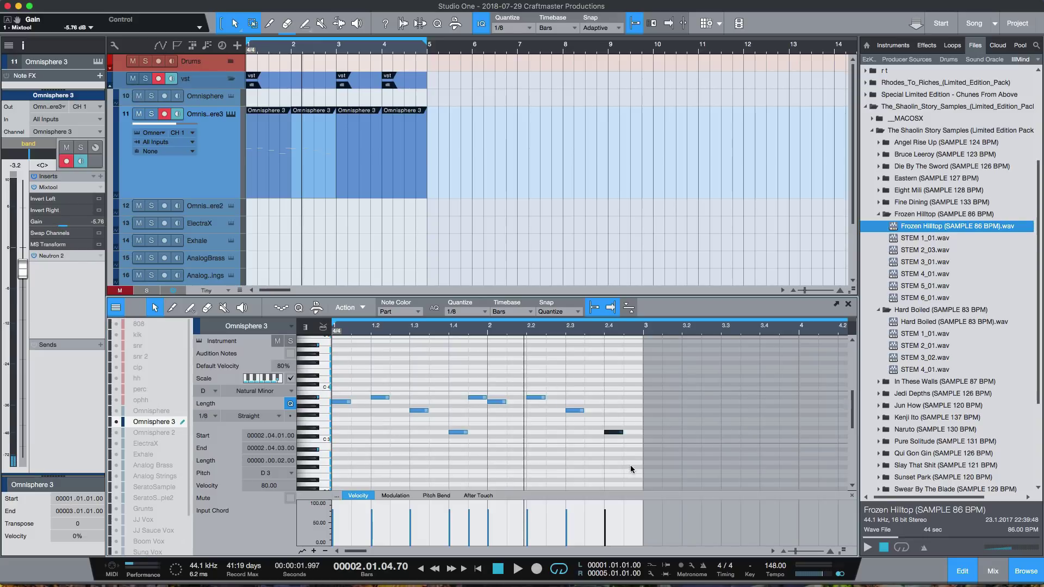
pyautogui.click(477, 398)
pyautogui.click(637, 406)
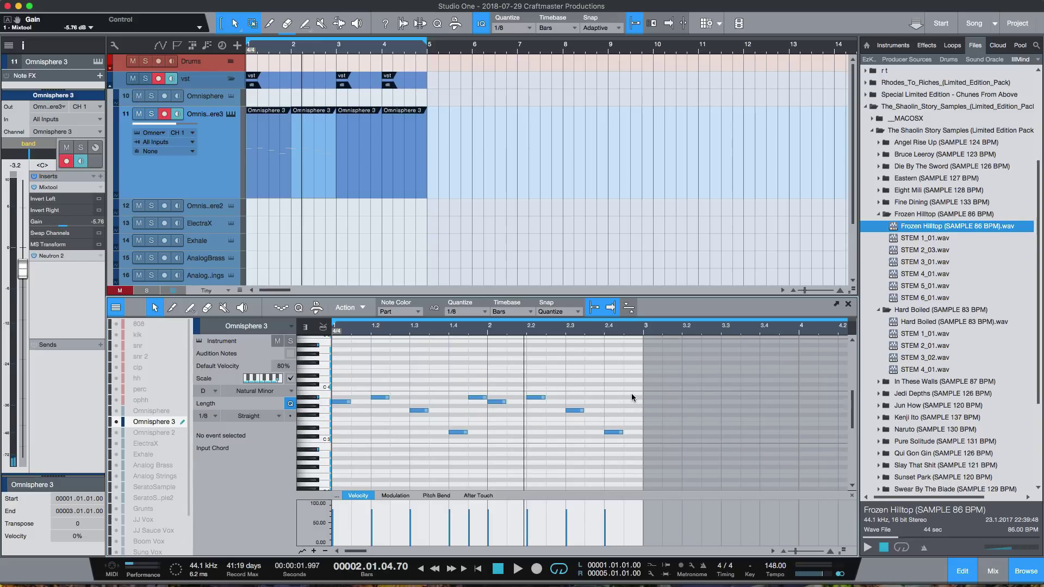
pyautogui.press('space')
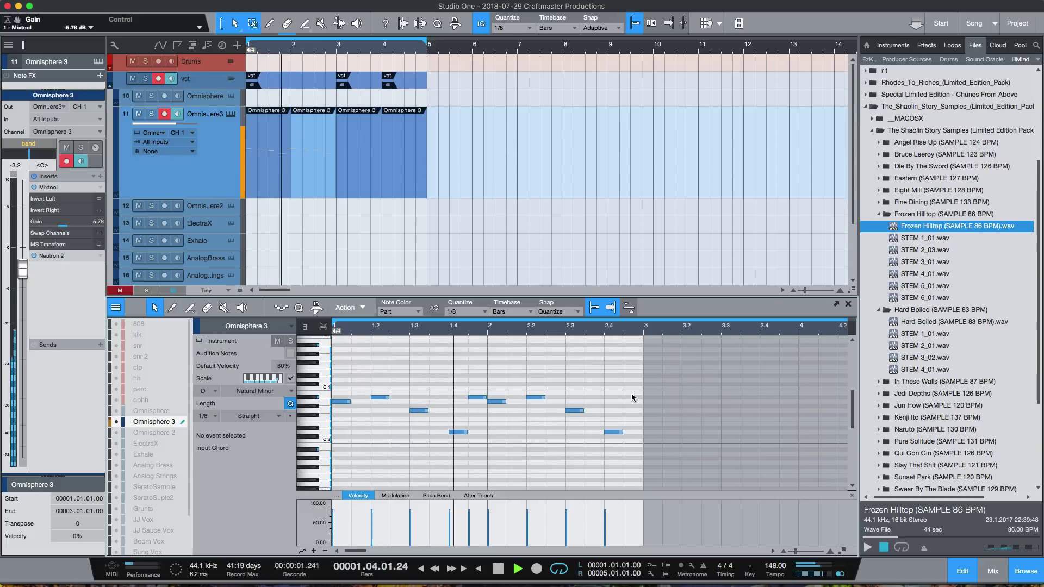
pyautogui.press('space')
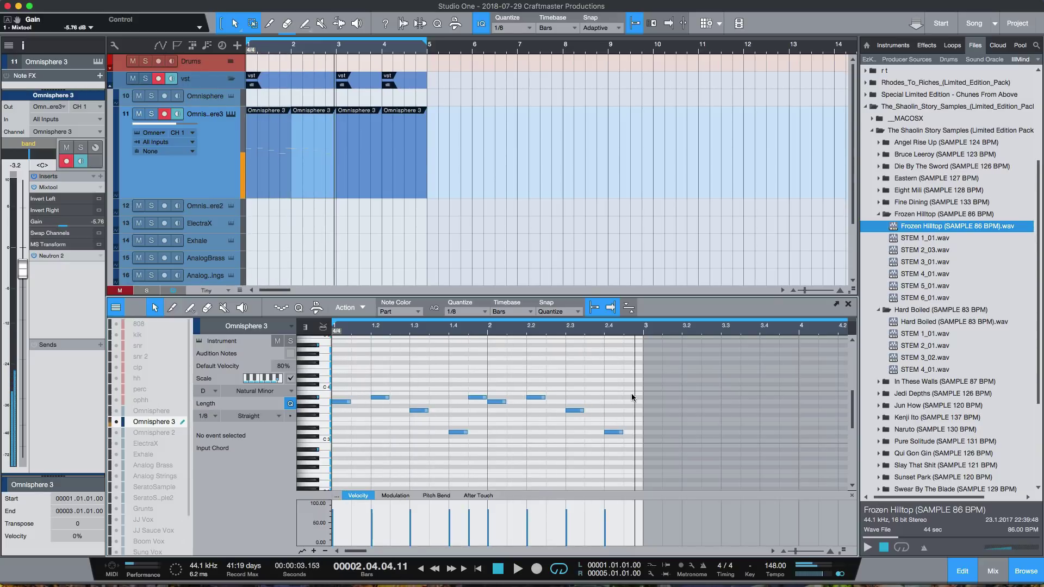
pyautogui.press('space')
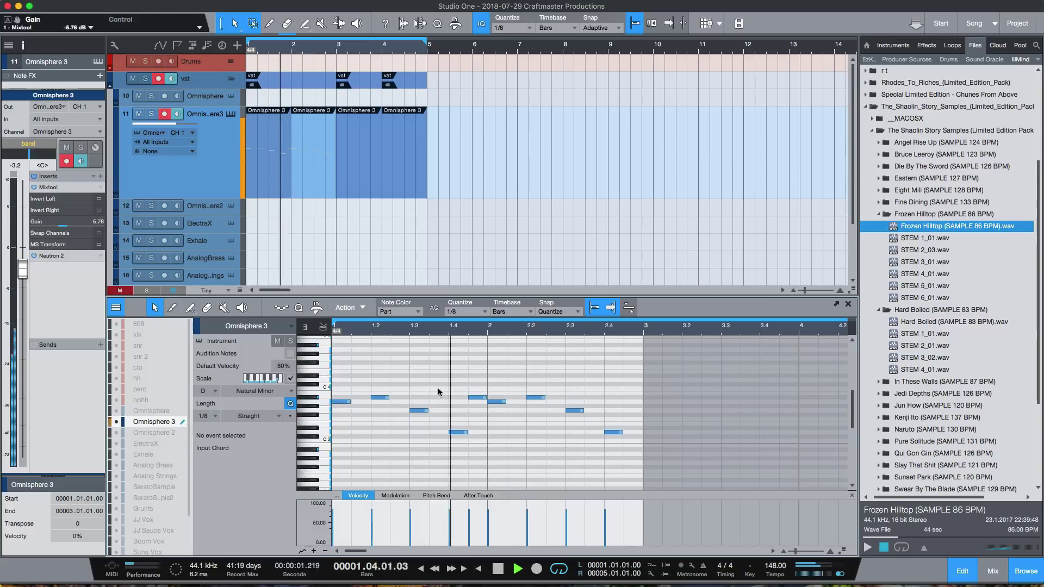
pyautogui.press('space')
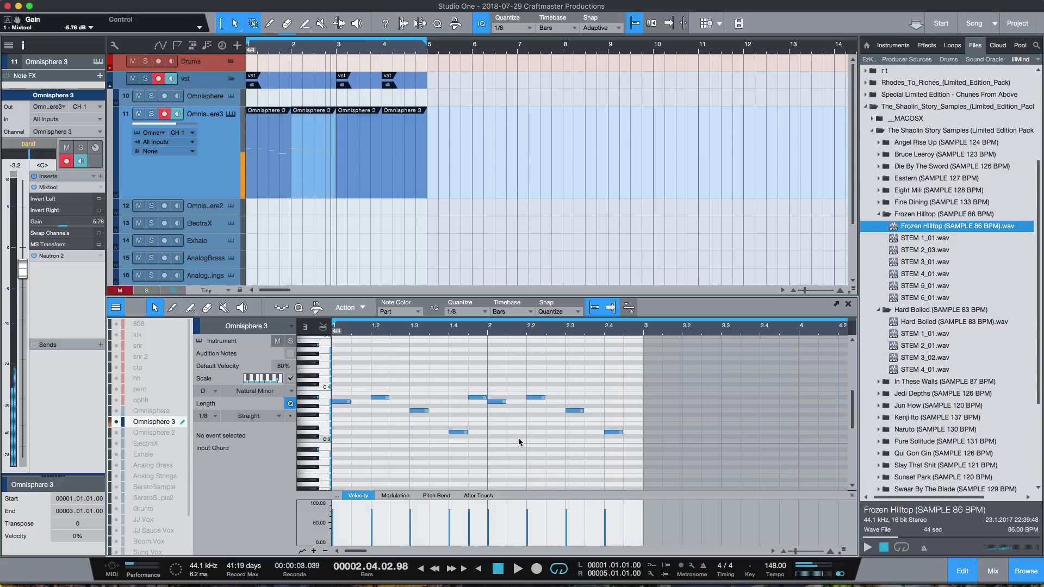
pyautogui.press('space')
pyautogui.press('space')
# Step: Lengthen the notes to one full beat, keep the first bar's last note at half a beat, and play back
pyautogui.moveTo(626, 474); pyautogui.dragTo(275, 352)
pyautogui.moveTo(350, 405); pyautogui.dragTo(363, 406)
pyautogui.click(470, 408)
pyautogui.moveTo(503, 399); pyautogui.dragTo(487, 399)
pyautogui.press('space')
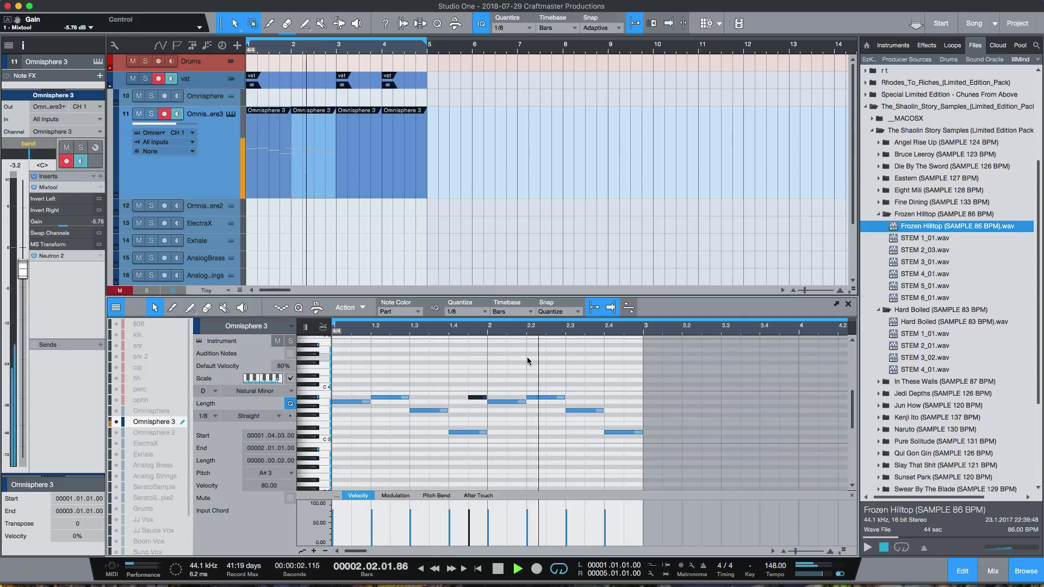
pyautogui.press('space')
pyautogui.press('space')
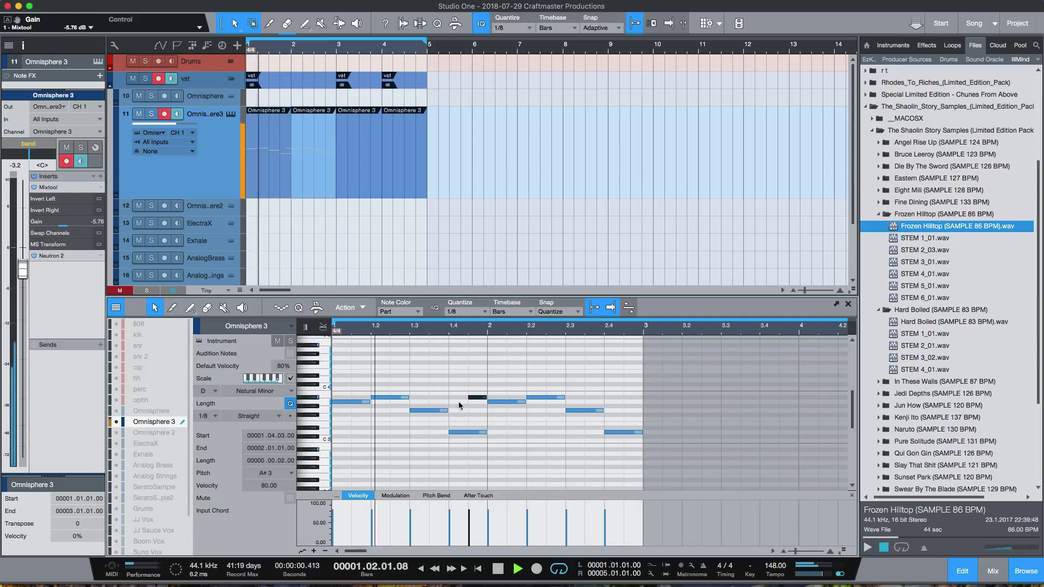
# Step: Shorten the playback loop to the first two bars and enlarge the piano roll to show more octaves
pyautogui.moveTo(424, 45)
pyautogui.mouseDown()
pyautogui.moveTo(327, 46)
pyautogui.moveTo(335, 46)
pyautogui.mouseUp()
pyautogui.scroll(-1, 519, 452)
pyautogui.scroll(1, 518, 454)
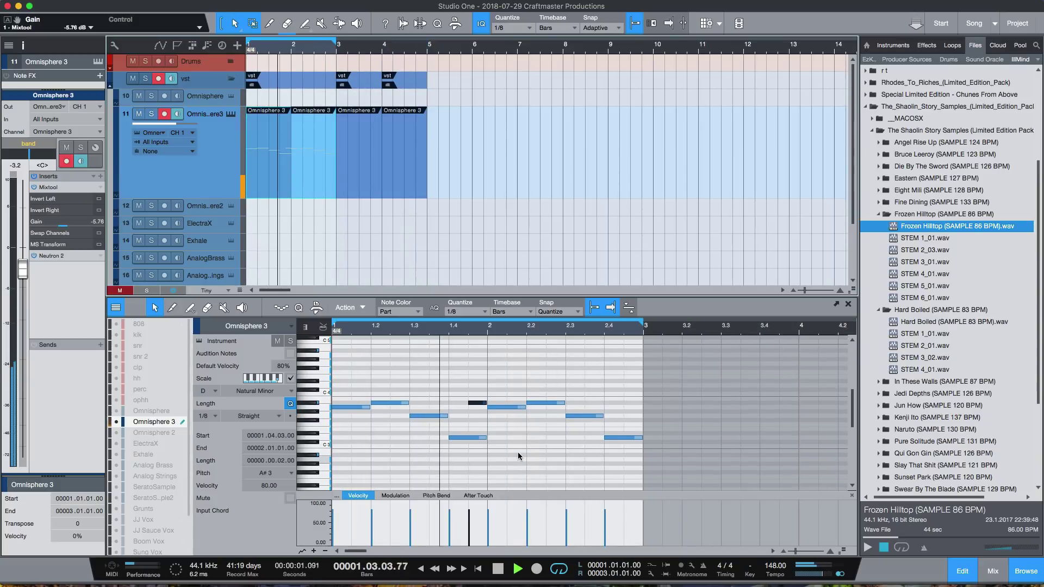
pyautogui.press('space')
pyautogui.moveTo(499, 297); pyautogui.dragTo(500, 143)
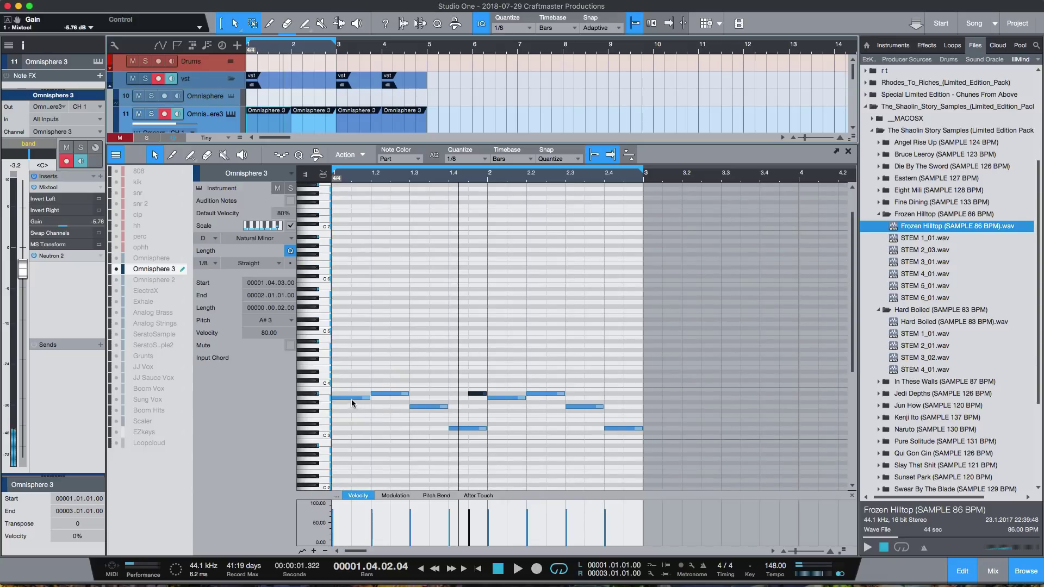
# Step: Copy the A3 notes that start both bars up an octave to A4 and lengthen the copies to two beats
pyautogui.click(351, 400)
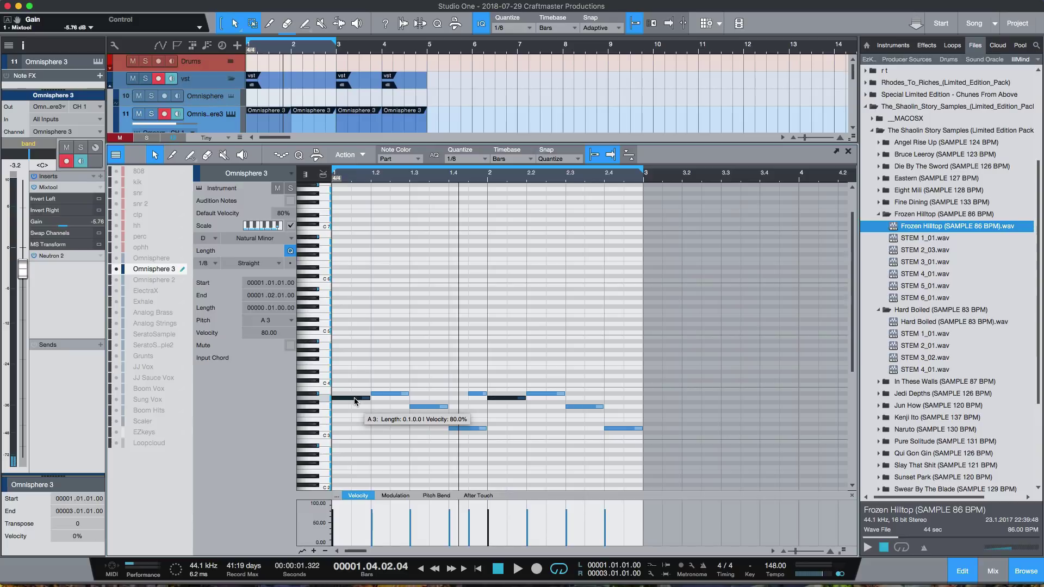
pyautogui.moveTo(355, 401); pyautogui.dragTo(354, 348)
pyautogui.click(469, 362)
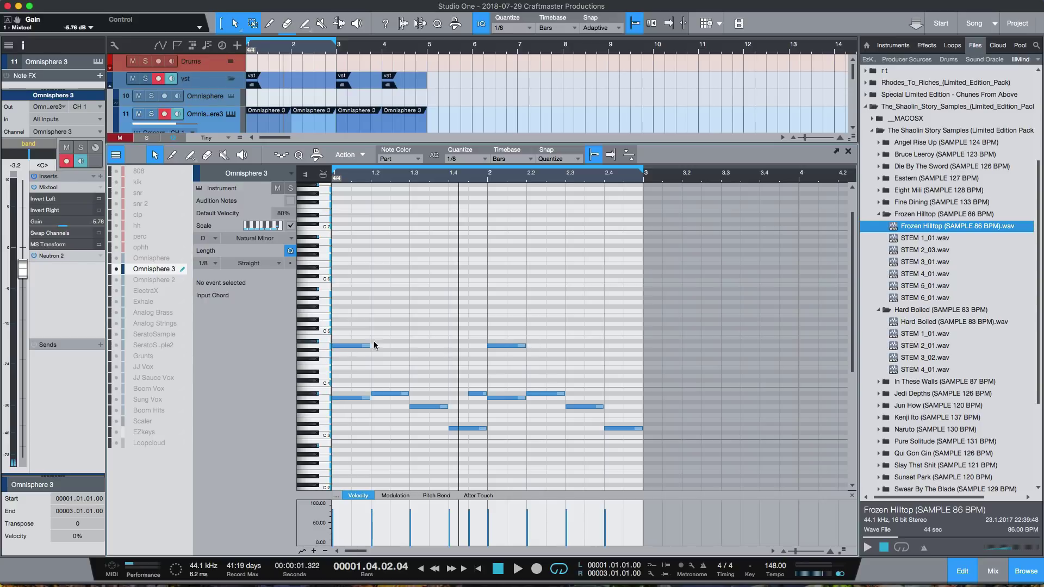
pyautogui.moveTo(563, 357); pyautogui.dragTo(405, 348)
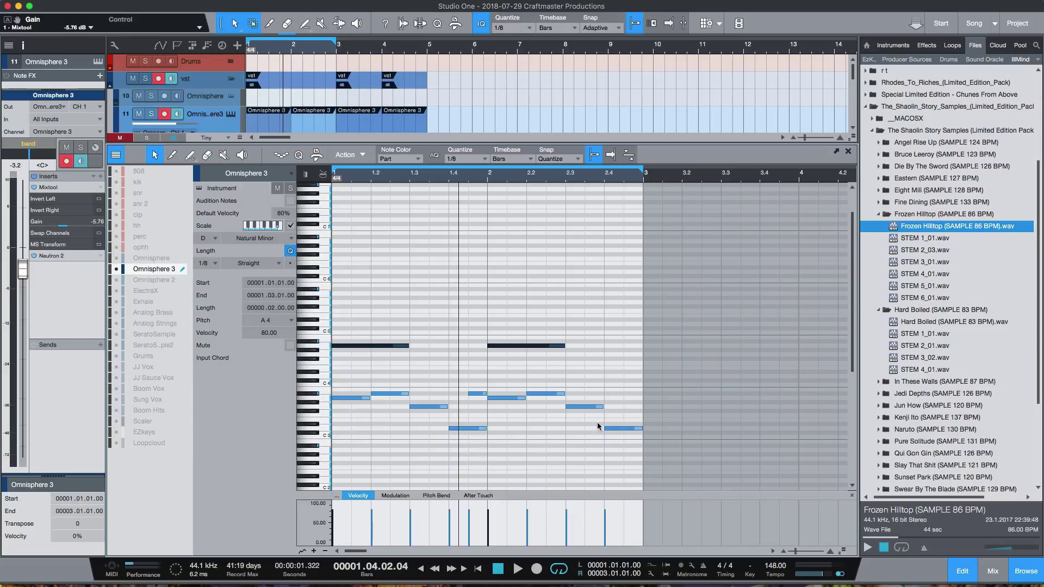
pyautogui.click(576, 366)
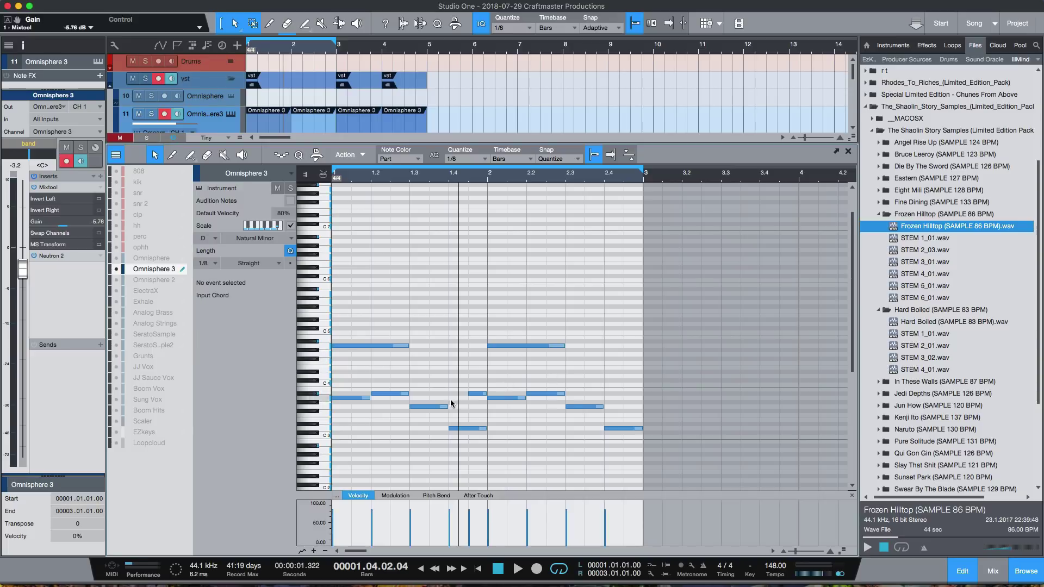
pyautogui.moveTo(379, 323); pyautogui.dragTo(547, 351)
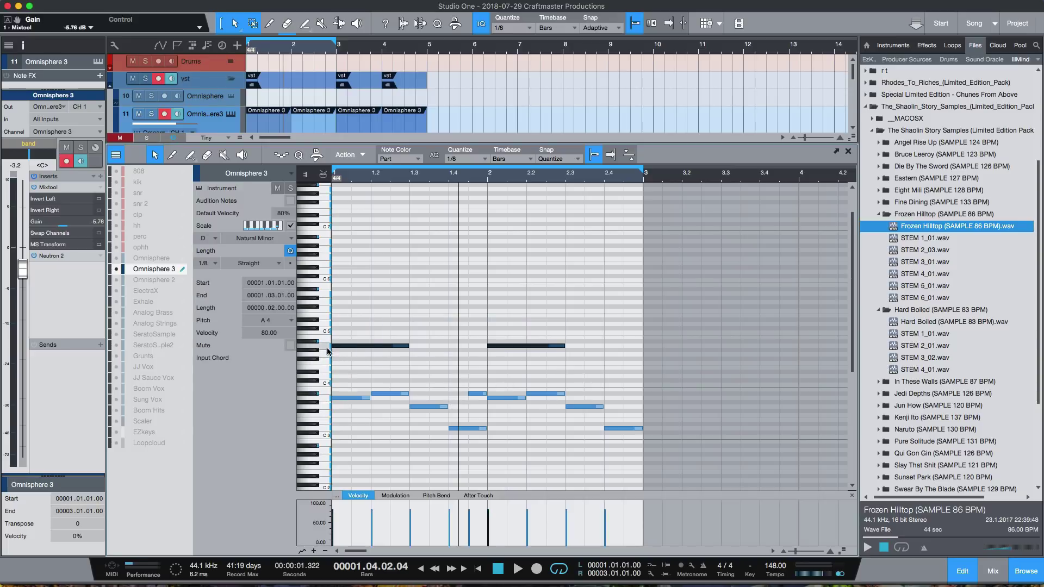
pyautogui.click(327, 348)
# Step: Add two-beat D4 notes on beat 3 of both bars and play back the loop
pyautogui.click(423, 407)
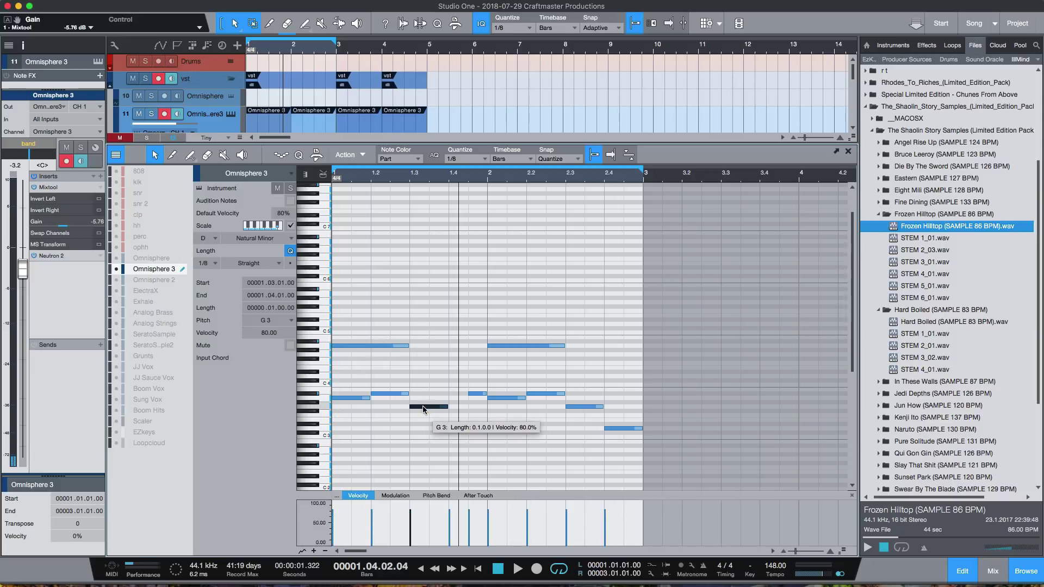
pyautogui.moveTo(423, 407); pyautogui.dragTo(589, 376)
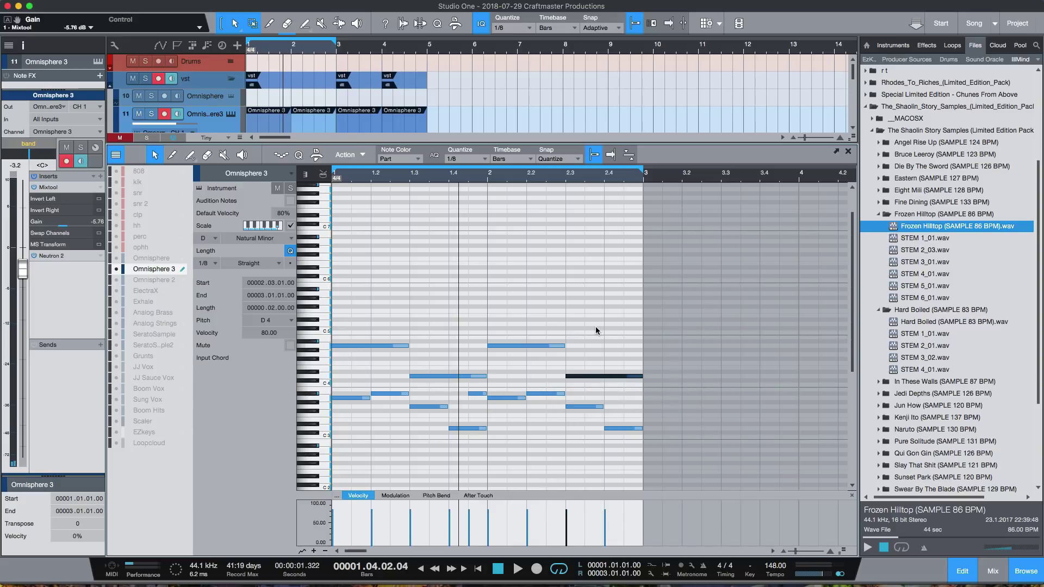
pyautogui.press('space')
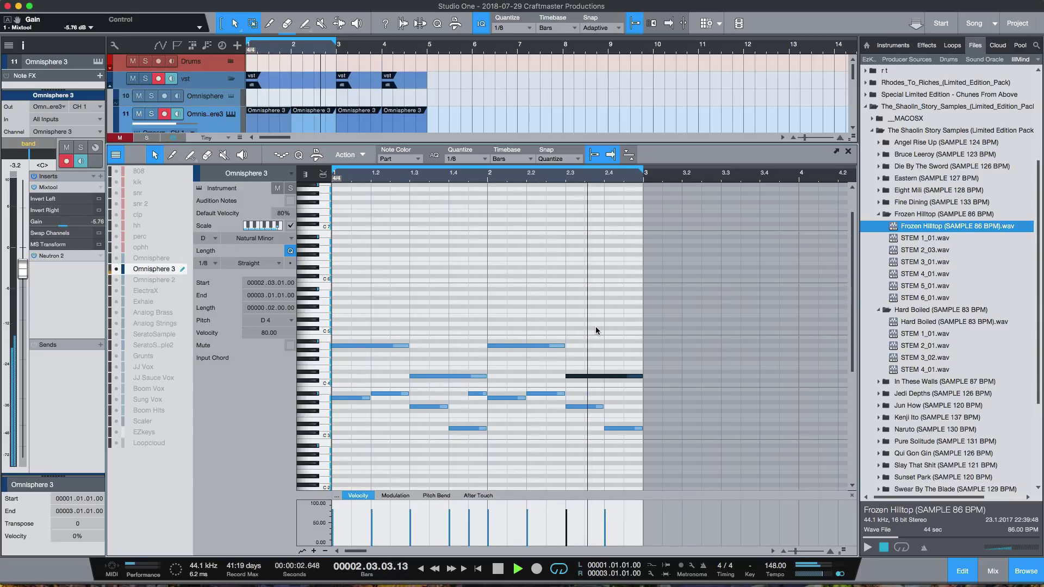
pyautogui.press('space')
# Step: Try the four long notes two octaves lower, at A2 and D2, and listen to the loop
pyautogui.moveTo(356, 326); pyautogui.dragTo(596, 379)
pyautogui.hotkey('shift', 'Down')
pyautogui.hotkey('shift', 'Down')
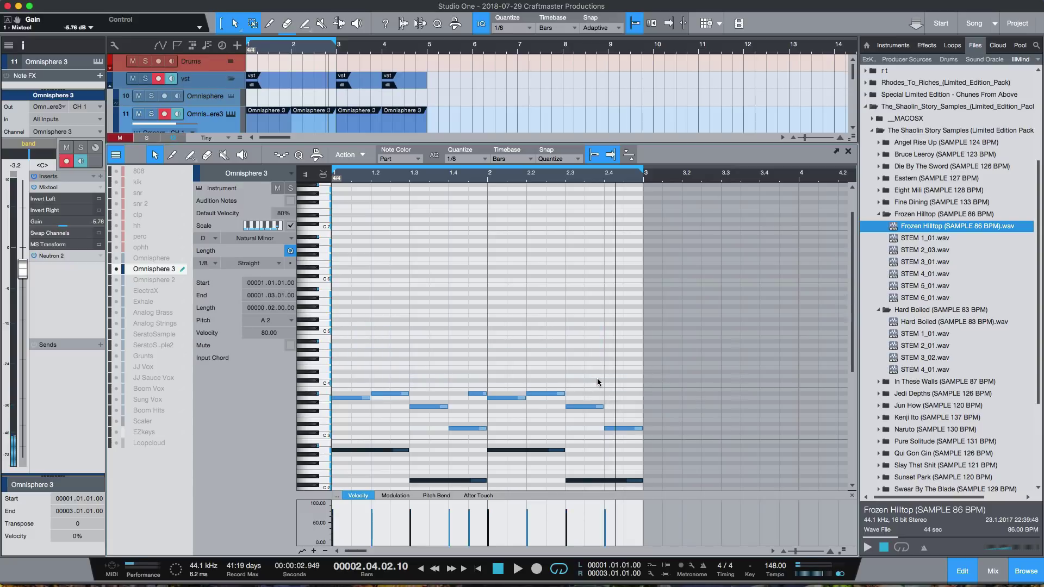
pyautogui.press('space')
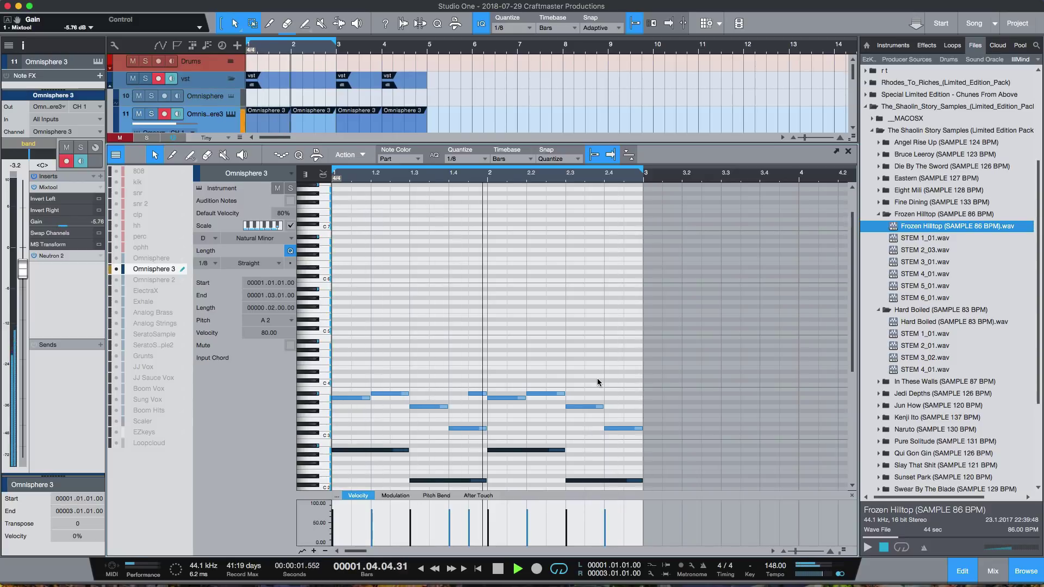
pyautogui.press(',')
pyautogui.press('space')
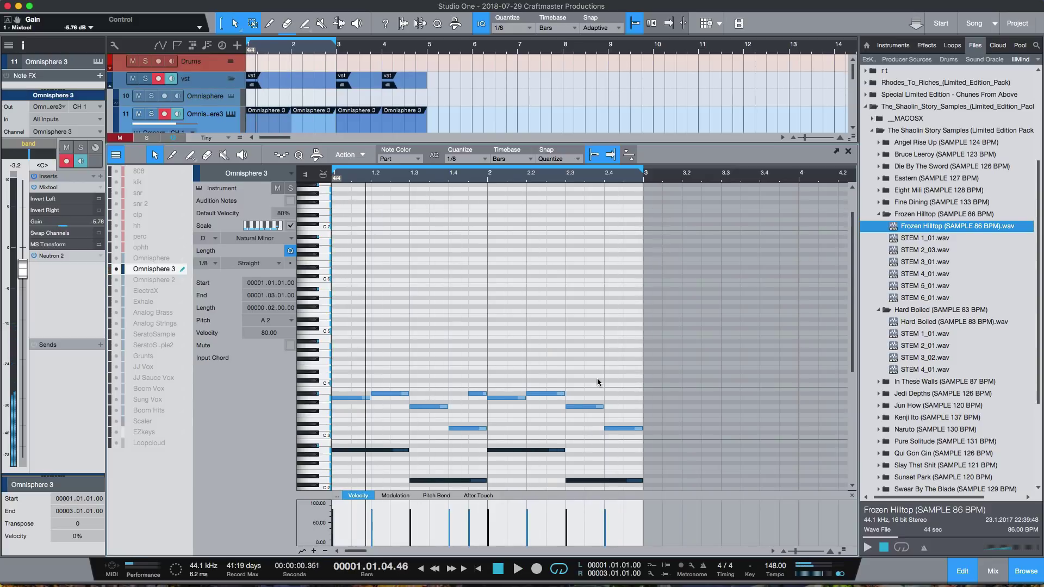
# Step: Transpose the four long notes up three octaves to A5 and D5, play the loop, and reduce the piano roll height
pyautogui.hotkey('shift', 'Up')
pyautogui.hotkey('shift', 'Up')
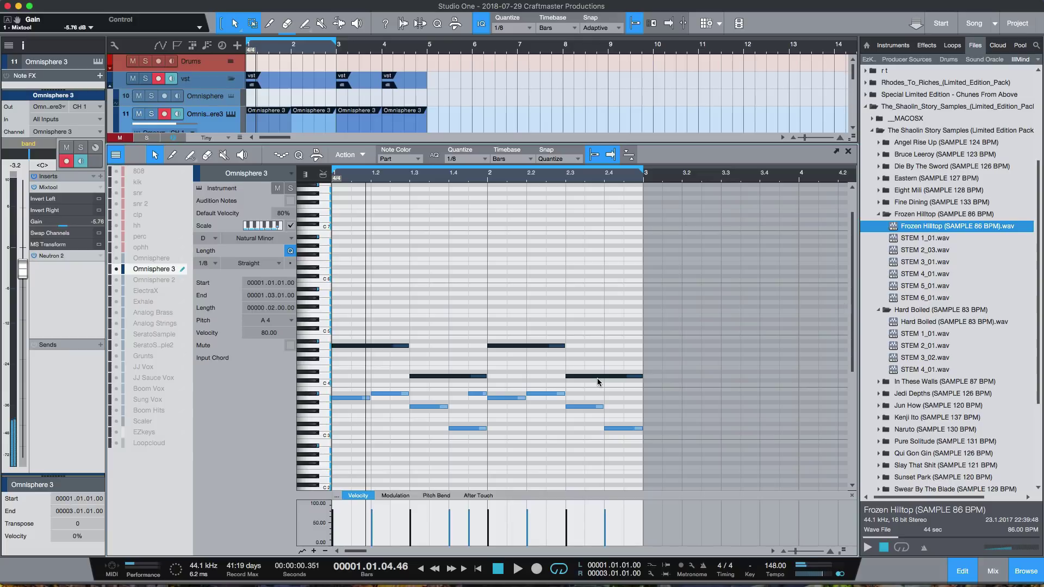
pyautogui.hotkey('shift', 'Up')
pyautogui.press('space')
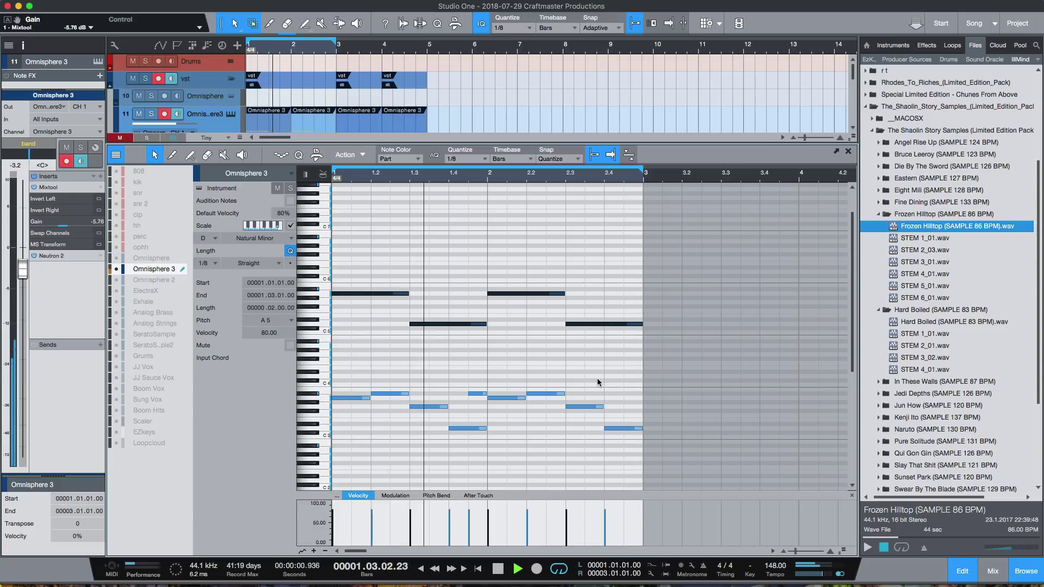
pyautogui.press('space')
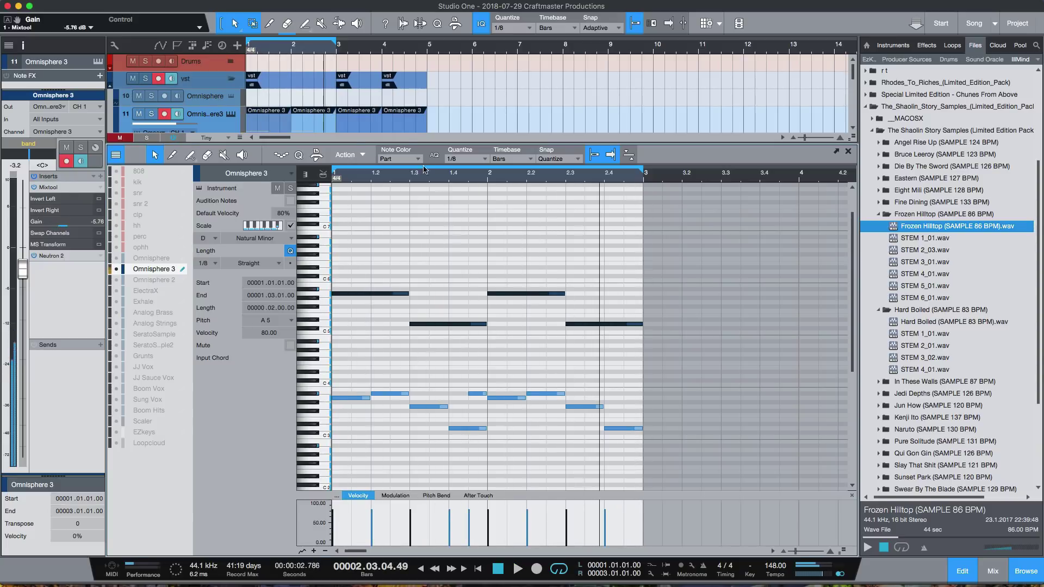
pyautogui.moveTo(411, 146); pyautogui.dragTo(419, 220)
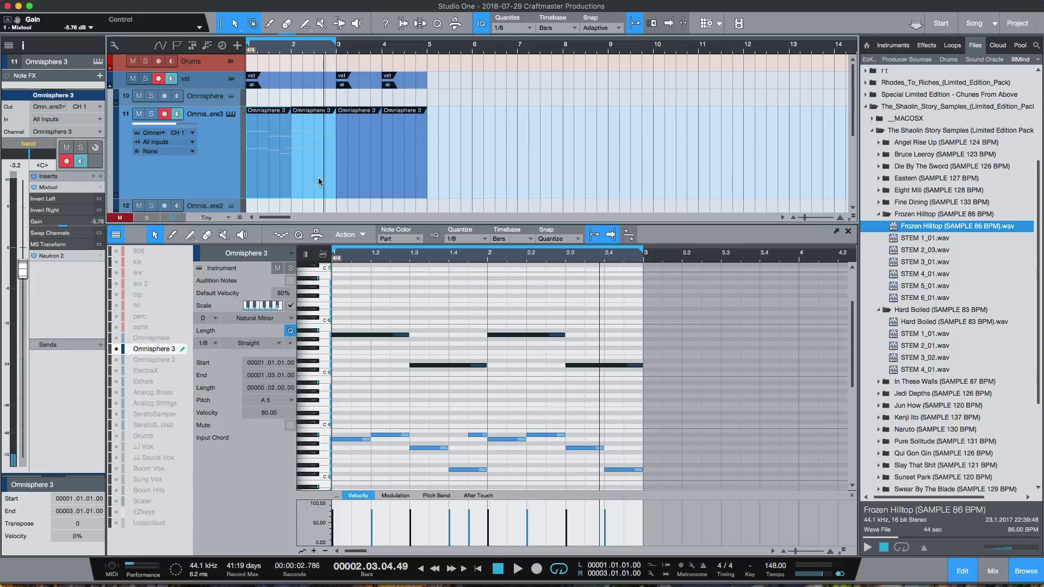
# Step: Replace the Omnisphere 3 melody parts in the first two bars with empty parts and reduce the piano roll height
pyautogui.press('Delete')
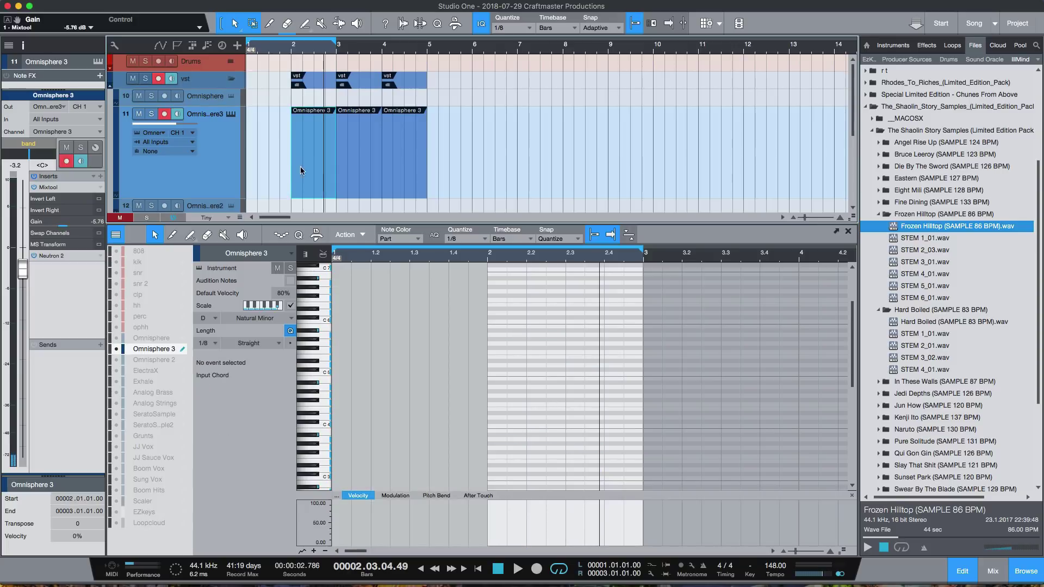
pyautogui.moveTo(308, 181); pyautogui.dragTo(268, 177)
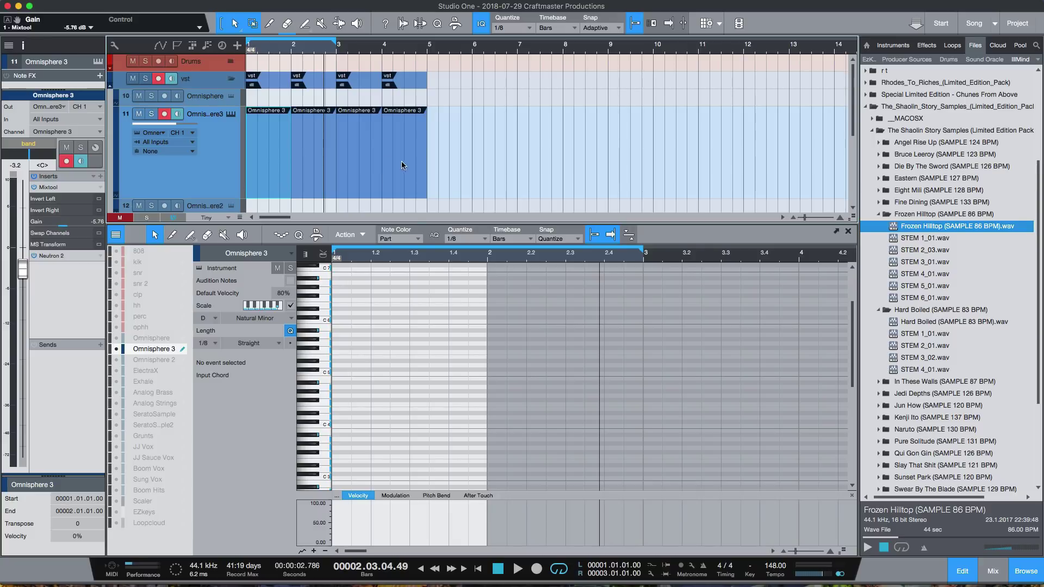
pyautogui.moveTo(418, 223); pyautogui.dragTo(418, 336)
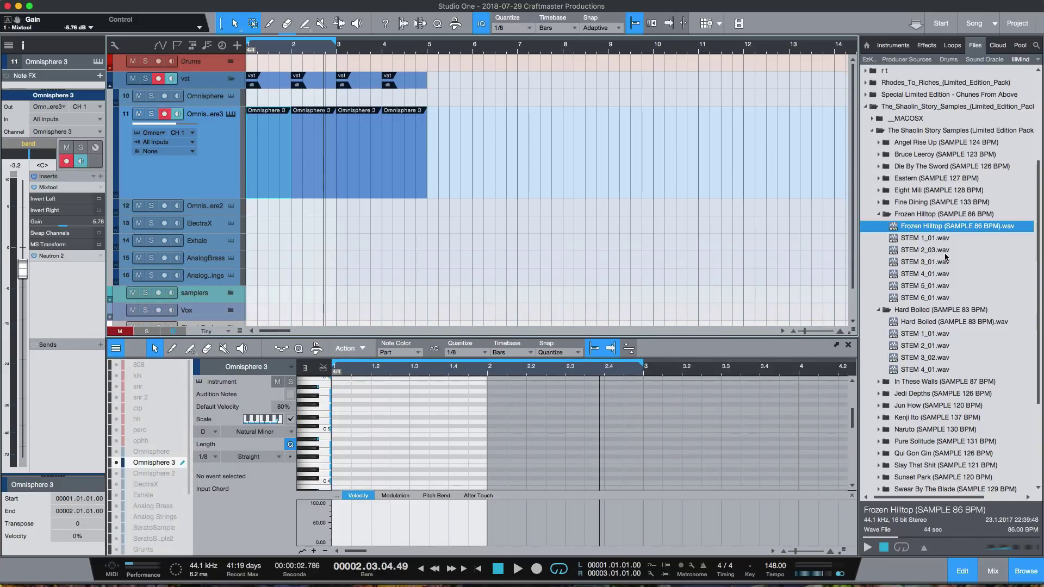
# Step: Preview the Hard Boiled (SAMPLE 83 BPM).wav sample from The Shaolin Story Samples
pyautogui.click(966, 322)
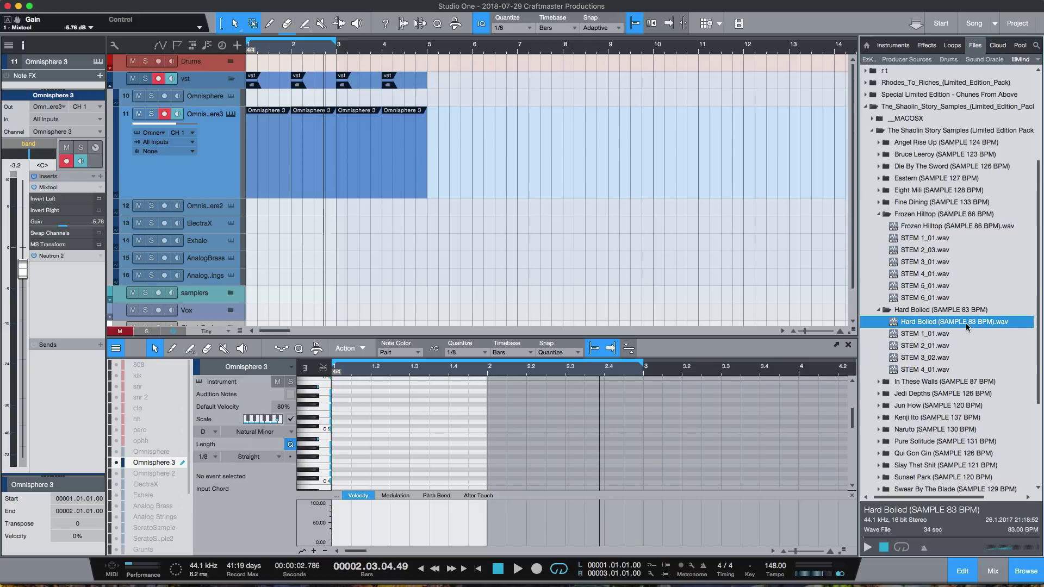
pyautogui.click(868, 547)
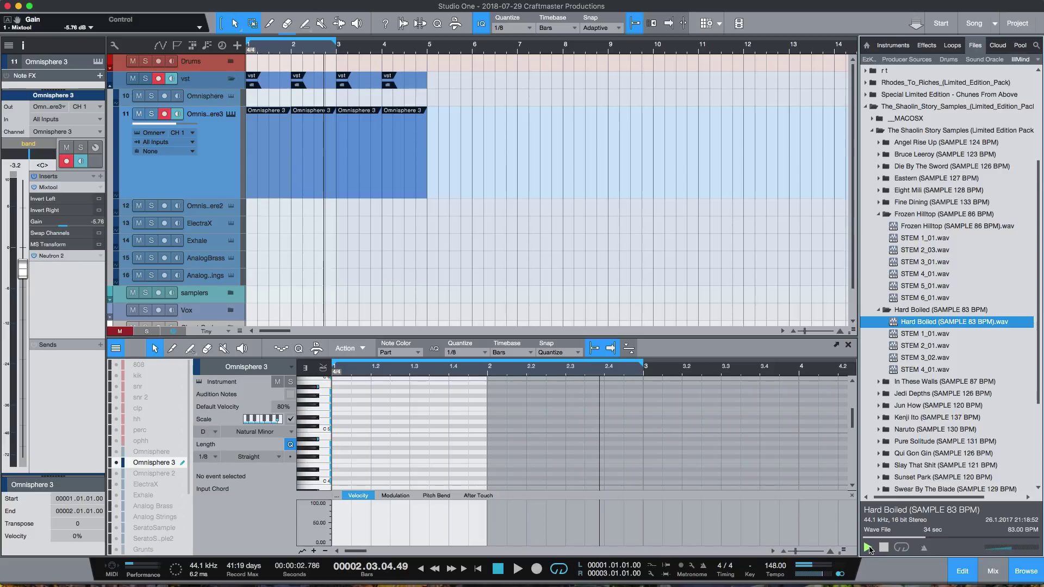
pyautogui.click(868, 547)
# Step: Place the Hard Boiled sample on a new audio track below the instrument tracks, starting at bar 1, and play it briefly
pyautogui.moveTo(252, 283); pyautogui.dragTo(251, 285)
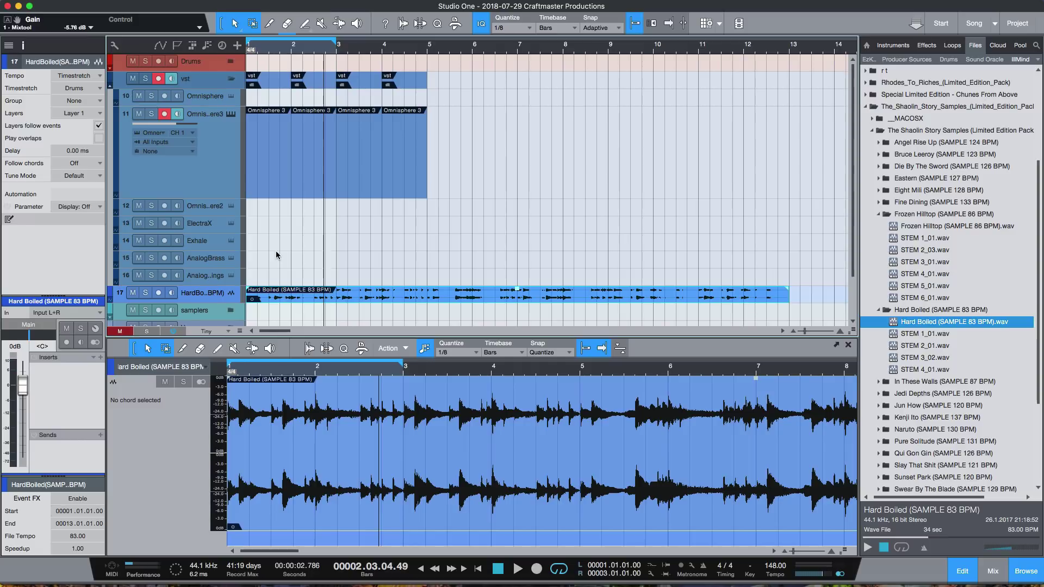
pyautogui.press('space')
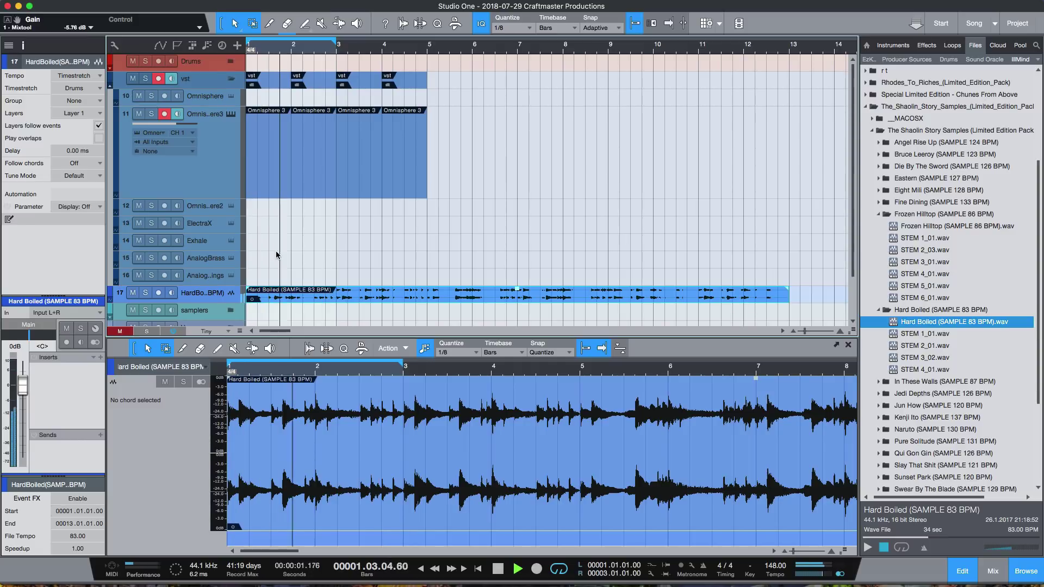
pyautogui.press('space')
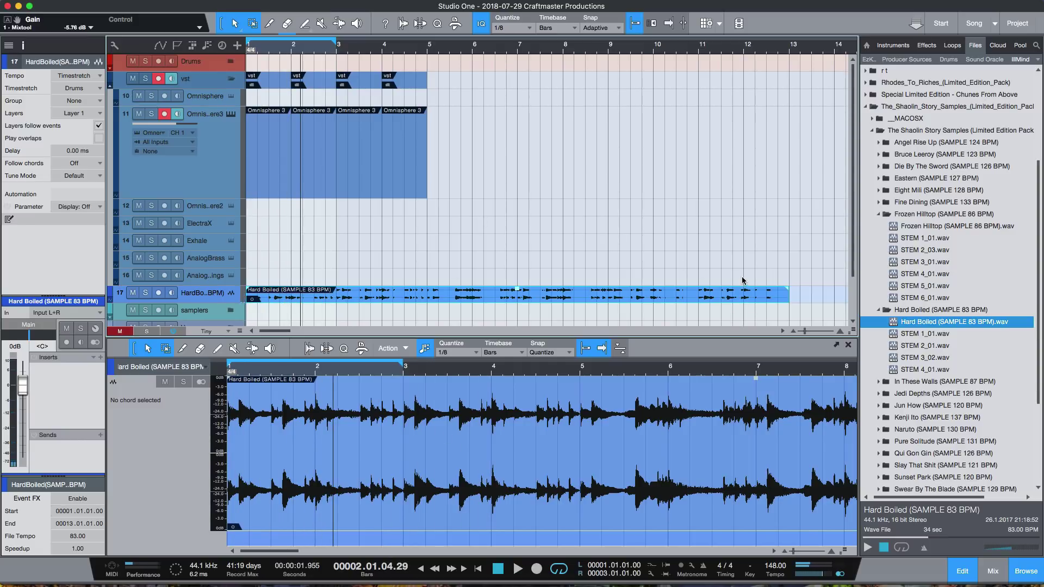
# Step: Time-stretch the Hard Boiled event to half speed so it ends at bar 25, and play back its opening
pyautogui.moveTo(404, 50); pyautogui.dragTo(391, 31)
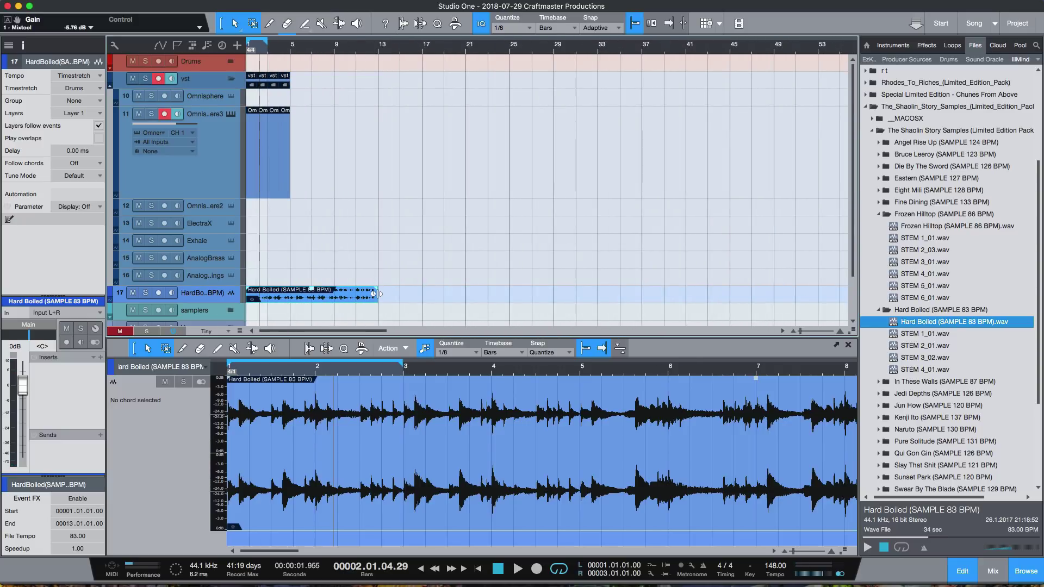
pyautogui.moveTo(372, 294); pyautogui.dragTo(509, 307)
pyautogui.press('space')
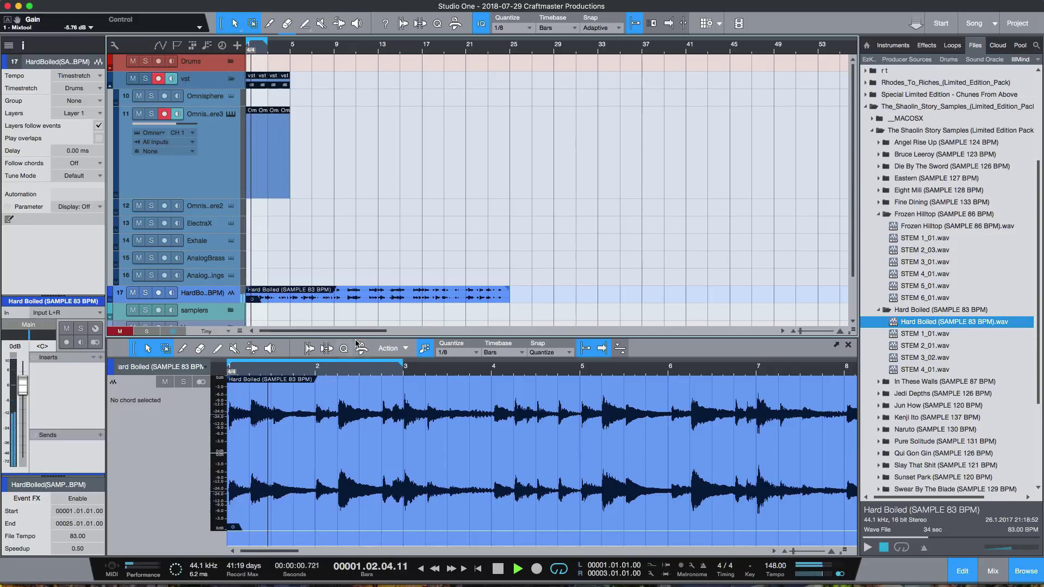
pyautogui.press('space')
# Step: Trim the slight gap at the start of the sample, realign the event to bar 1, and check its timing in playback
pyautogui.moveTo(278, 372); pyautogui.dragTo(305, 441)
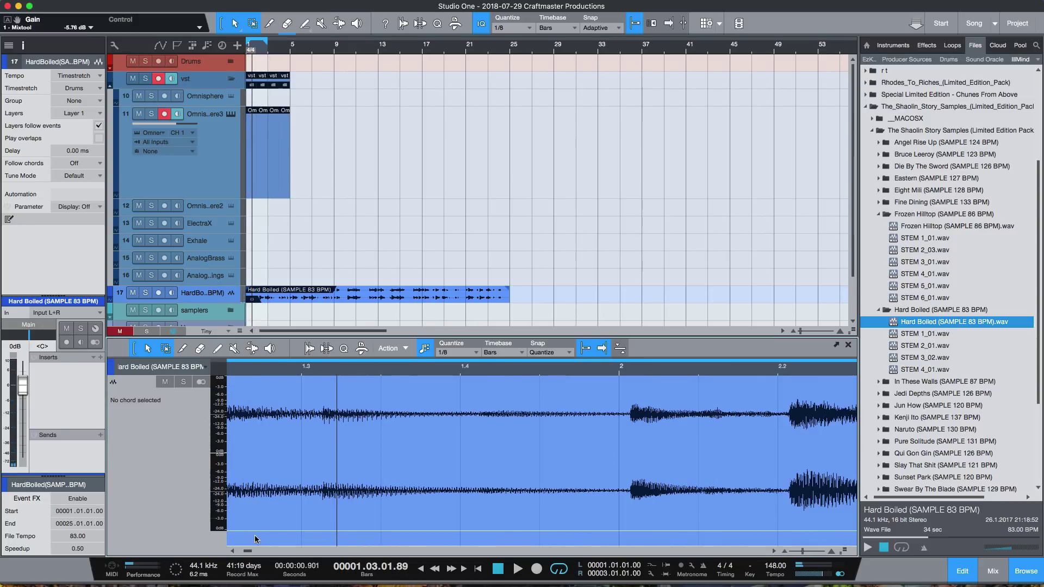
pyautogui.moveTo(249, 551); pyautogui.dragTo(237, 551)
pyautogui.moveTo(228, 480); pyautogui.dragTo(246, 481)
pyautogui.moveTo(295, 514); pyautogui.dragTo(265, 509)
pyautogui.press(',')
pyautogui.press('space')
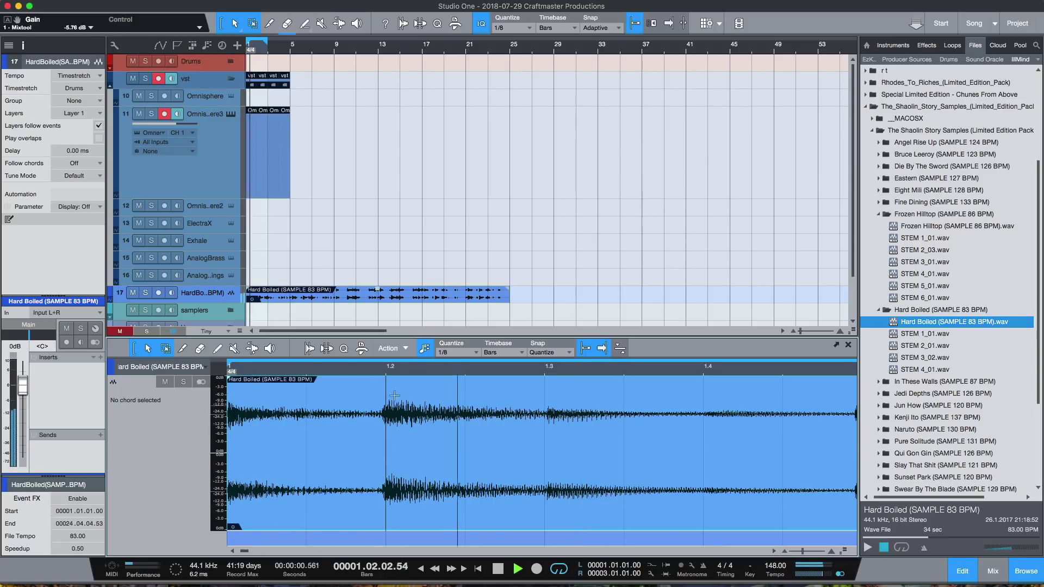
# Step: Listen repeatedly to the first two bars of the slowed Hard Boiled sample to study its melody rhythm
pyautogui.moveTo(392, 368); pyautogui.dragTo(394, 333)
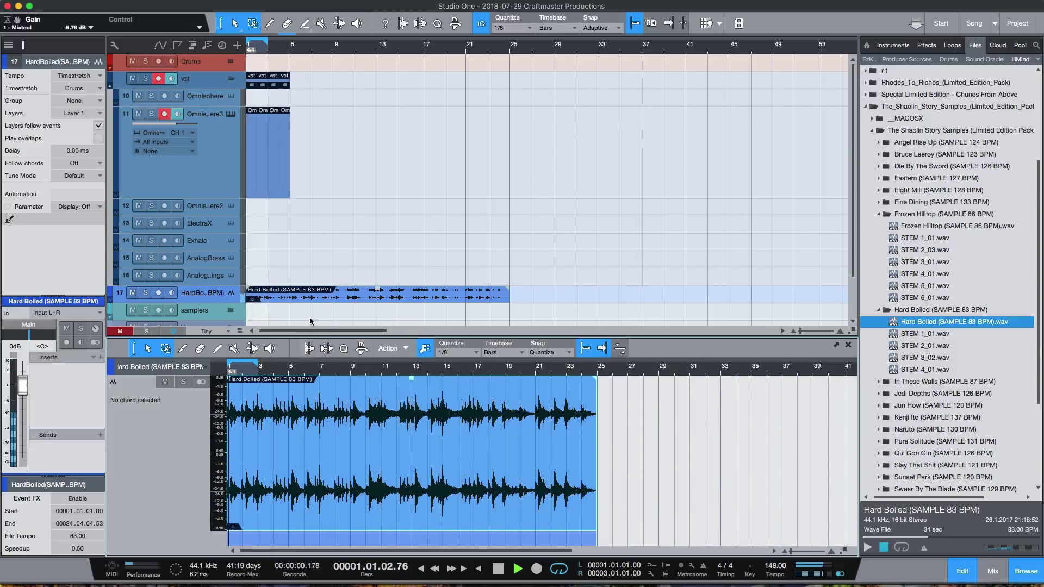
pyautogui.press('space')
pyautogui.press('space')
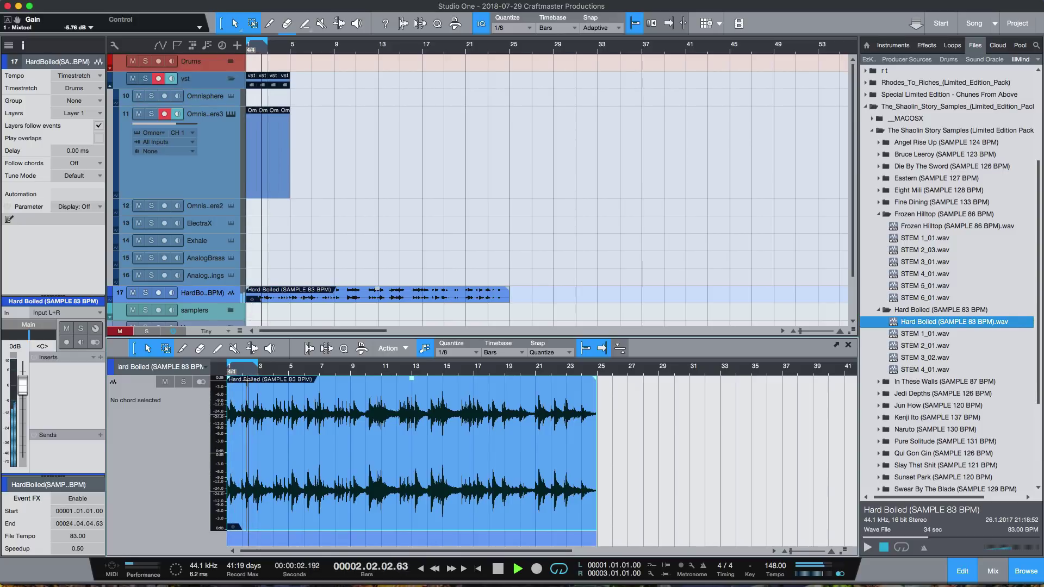
pyautogui.press('space')
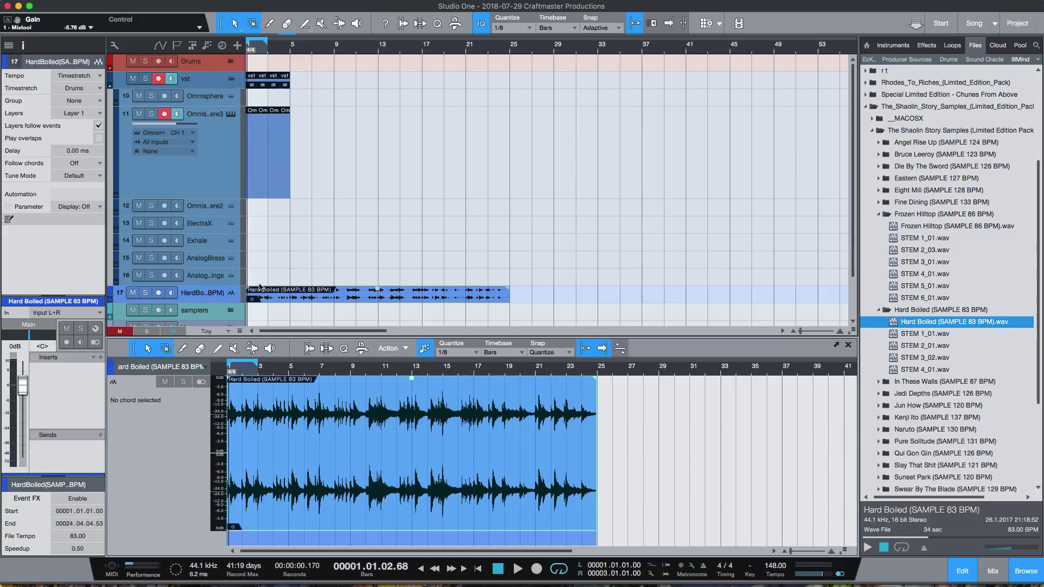
pyautogui.press('space')
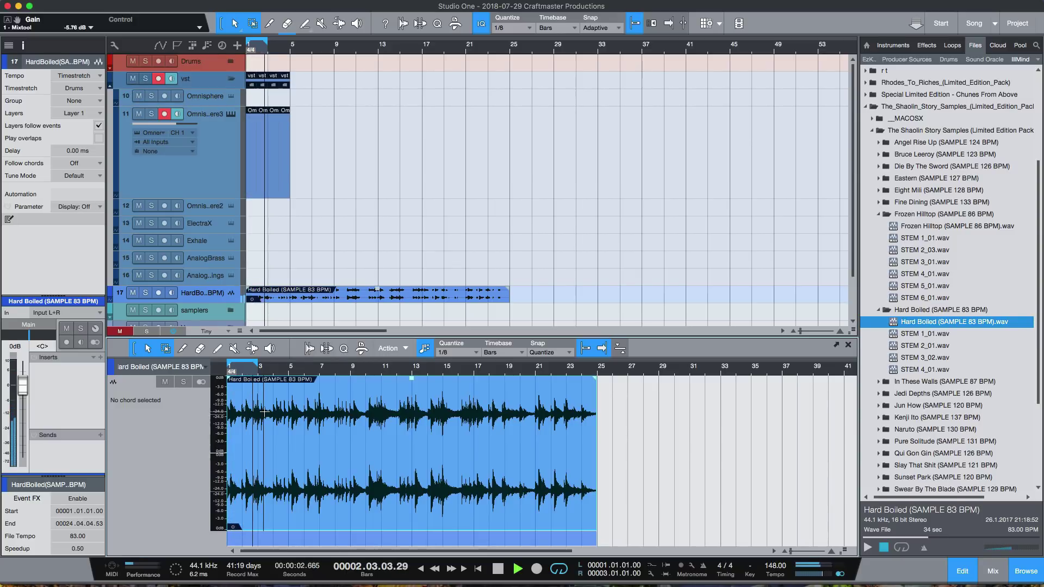
pyautogui.press('space')
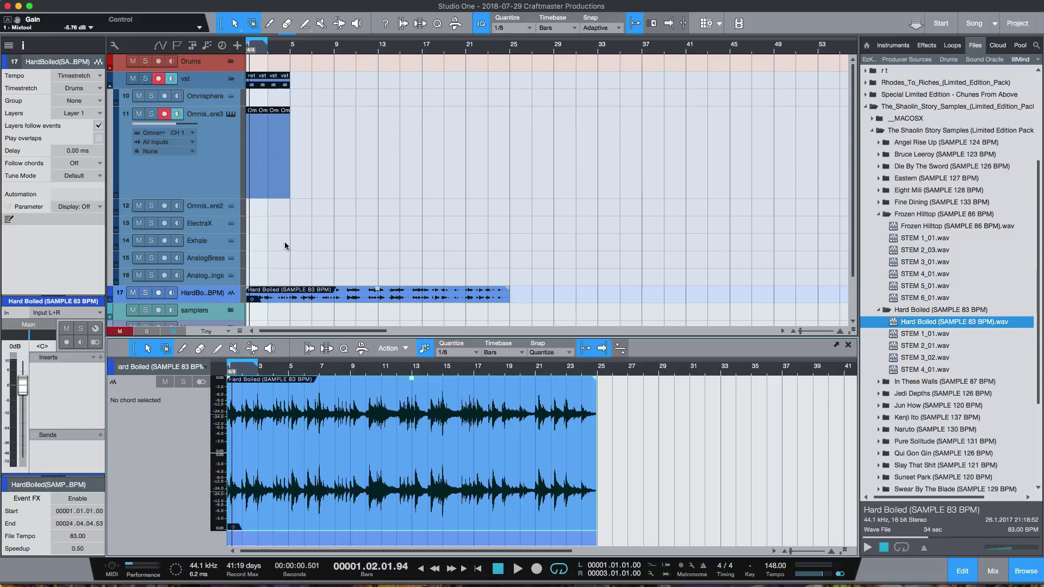
# Step: Open the first empty Omnisphere 3 part and add an eighth-note D3 on each of the four beats of bar 1
pyautogui.moveTo(280, 48); pyautogui.dragTo(429, 100)
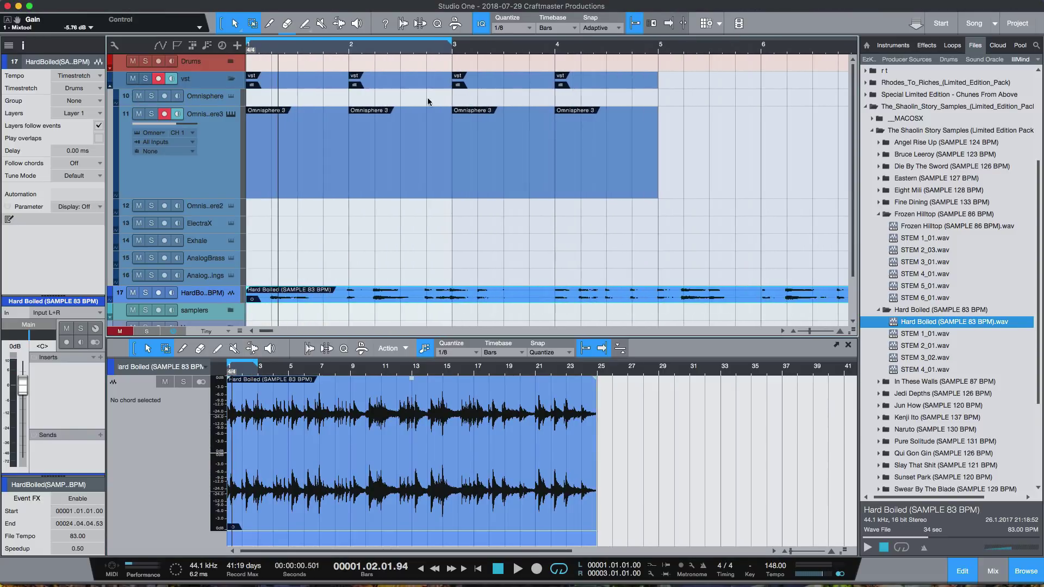
pyautogui.click(285, 180)
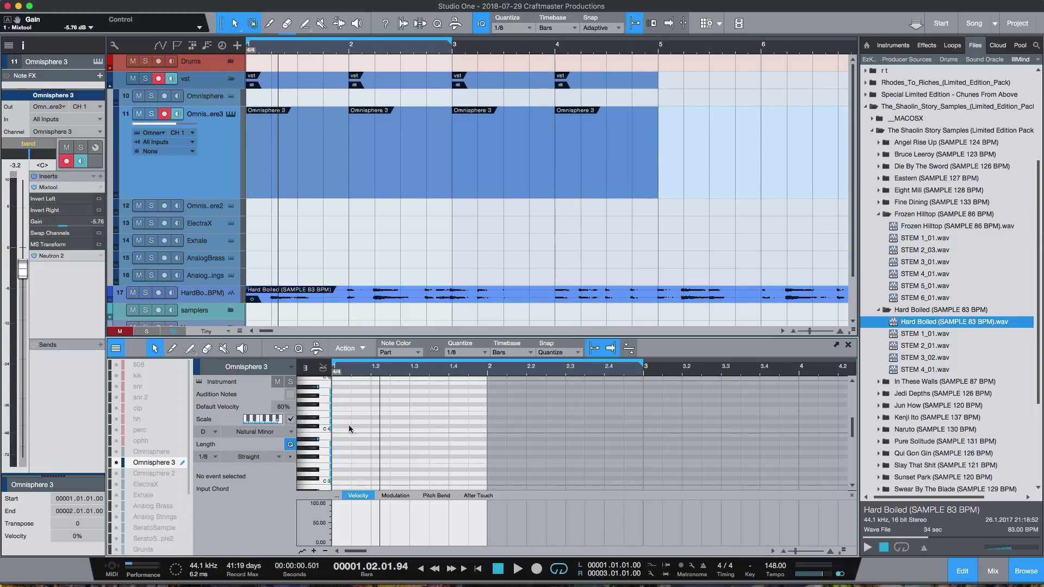
pyautogui.click(340, 474)
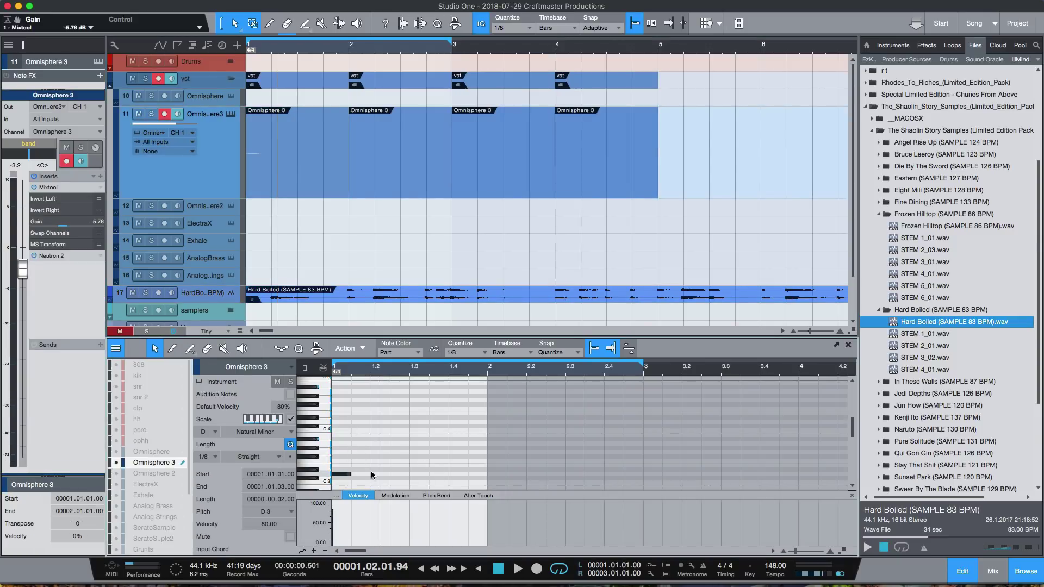
pyautogui.click(378, 473)
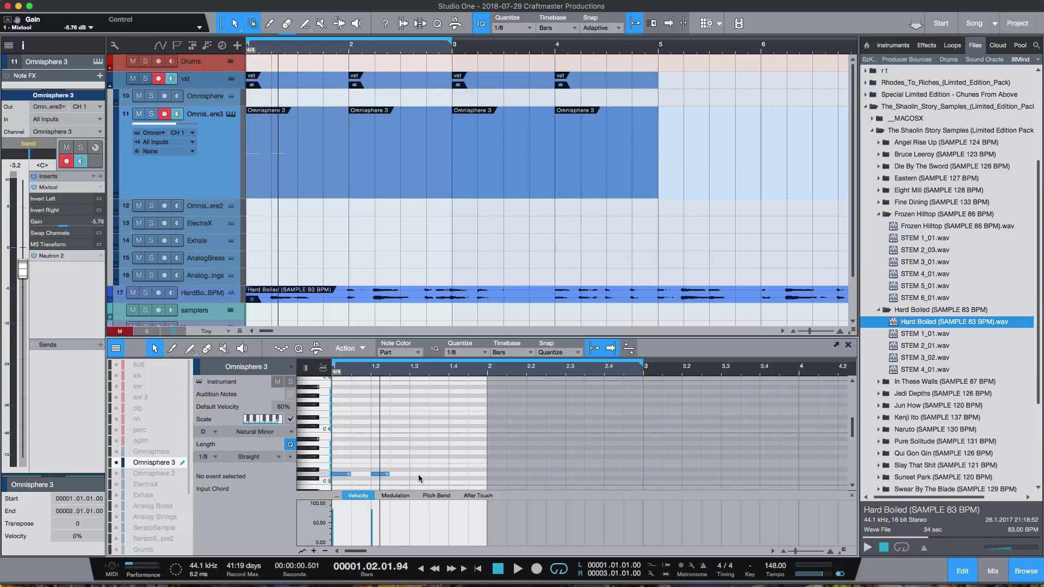
pyautogui.click(418, 475)
pyautogui.click(458, 474)
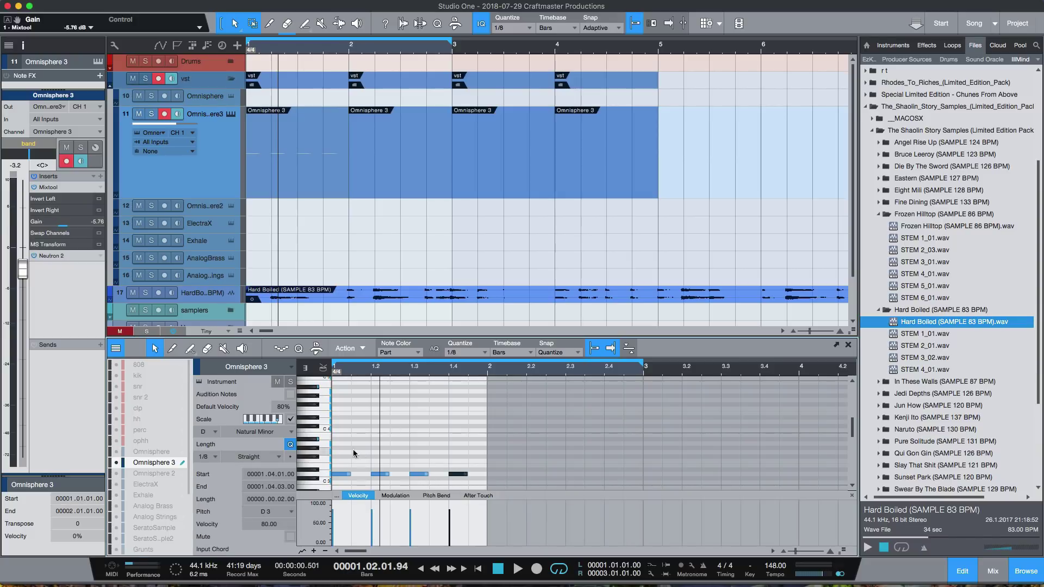
# Step: Add eighth-note D3s on beats 1 and 3 of bar 2 and on the eighths directly after them, and mute the Hard Boiled track
pyautogui.click(498, 474)
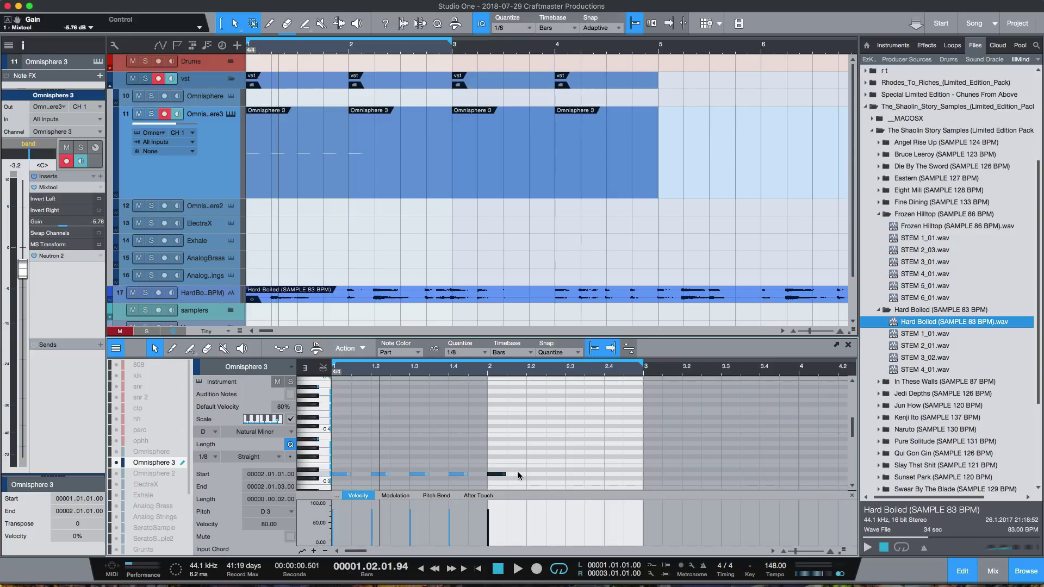
pyautogui.click(518, 474)
pyautogui.click(574, 473)
pyautogui.click(593, 474)
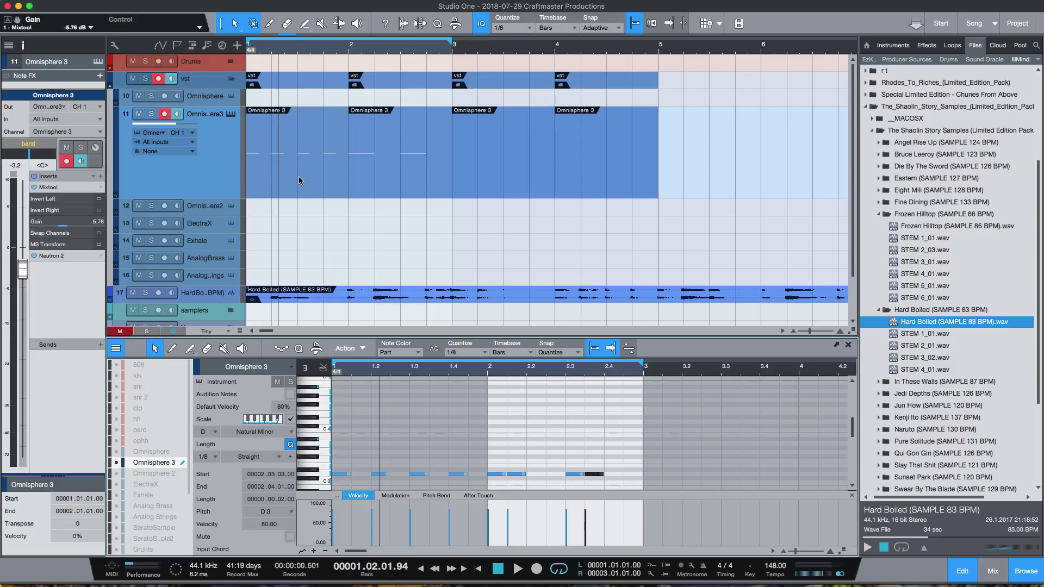
pyautogui.scroll(-1, 286, 212)
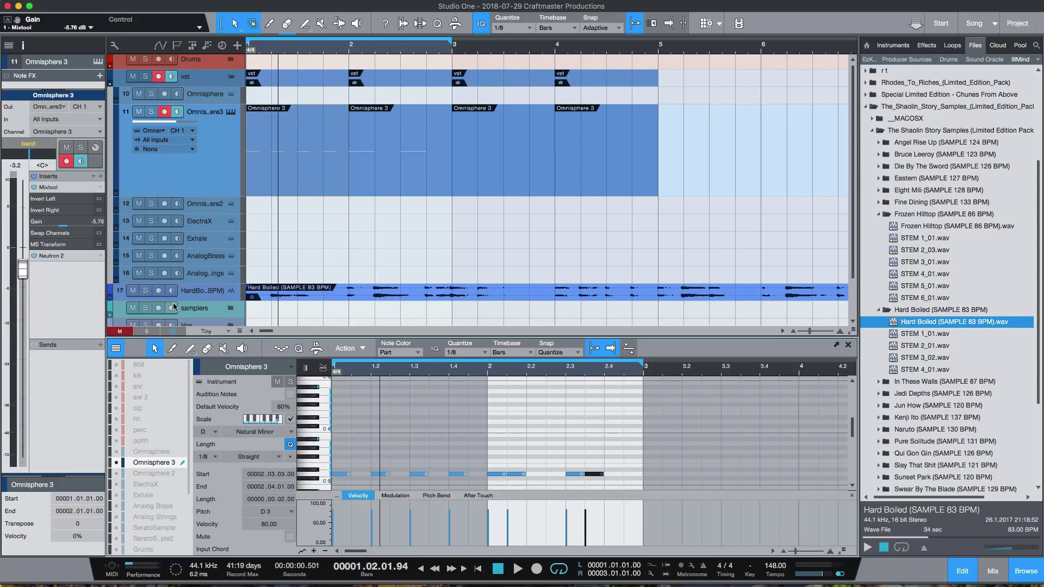
pyautogui.click(132, 290)
# Step: Repitch the placeholder notes to A#3, A3, F3, E3 in bar 1 and A#3, A3, E3, F3 in bar 2, and play them back
pyautogui.scroll(2, 516, 392)
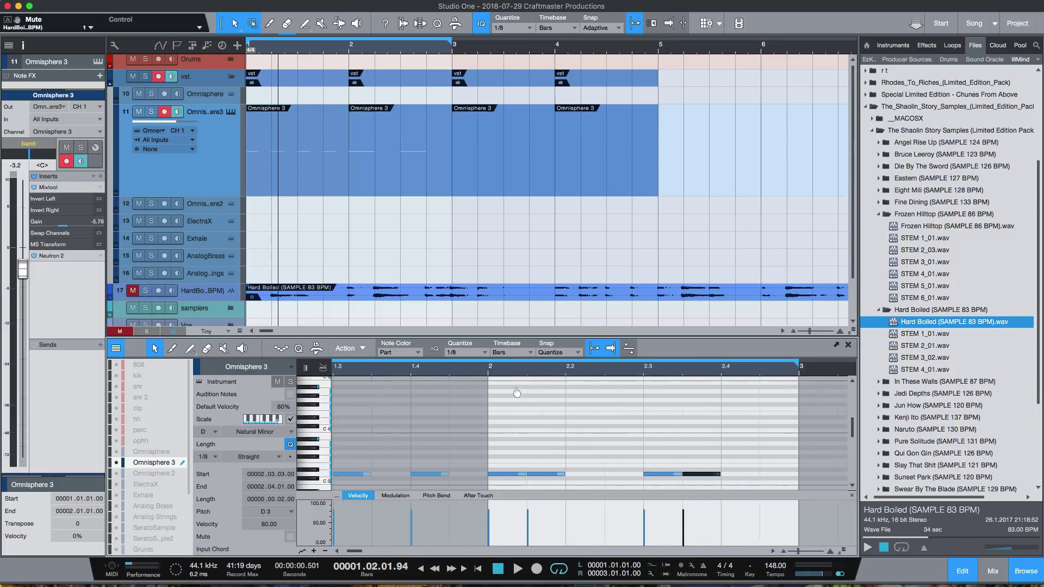
pyautogui.scroll(-3, 544, 380)
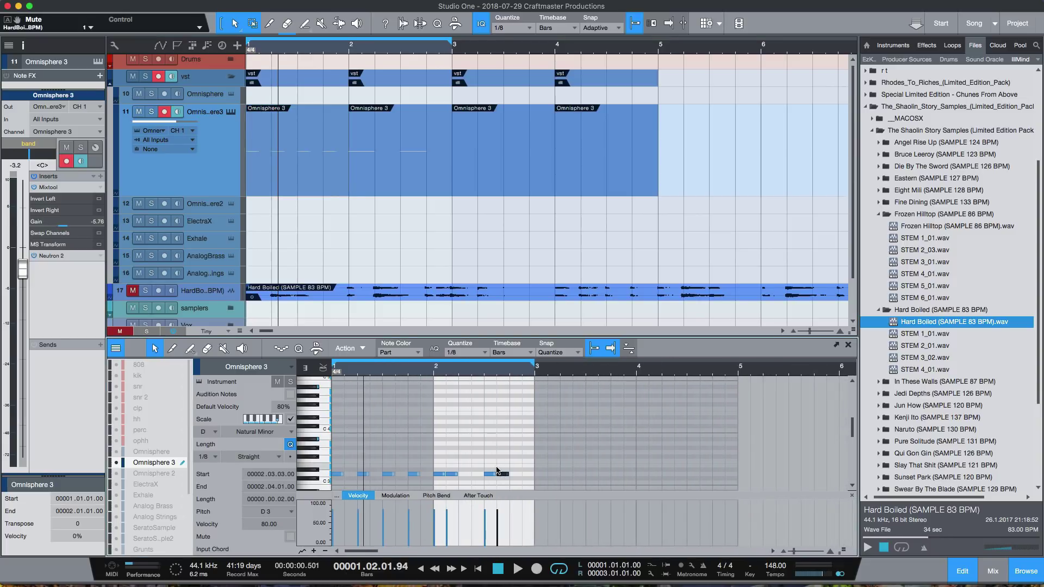
pyautogui.moveTo(340, 476); pyautogui.dragTo(341, 441)
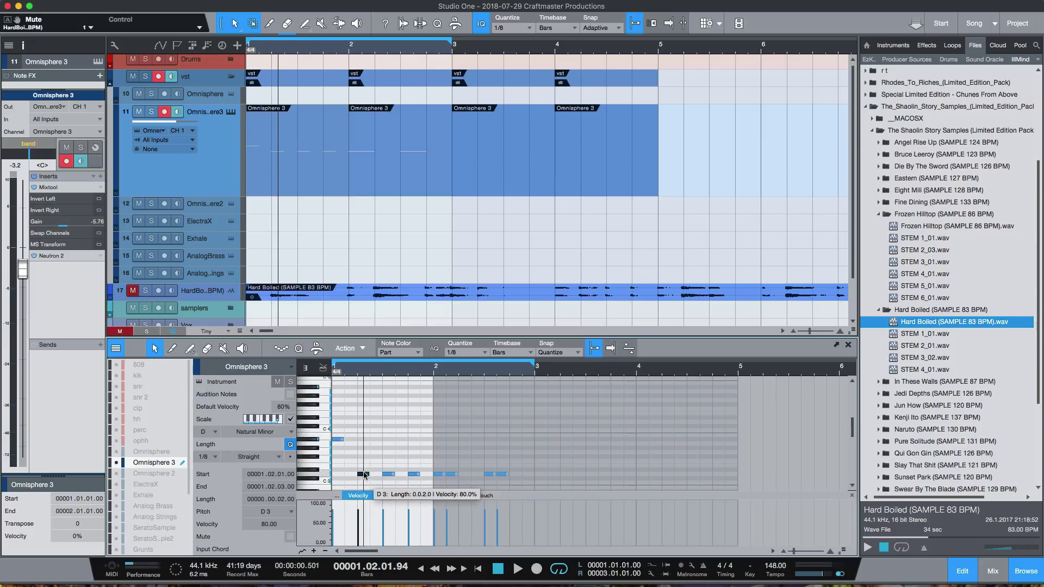
pyautogui.moveTo(363, 474); pyautogui.dragTo(441, 440)
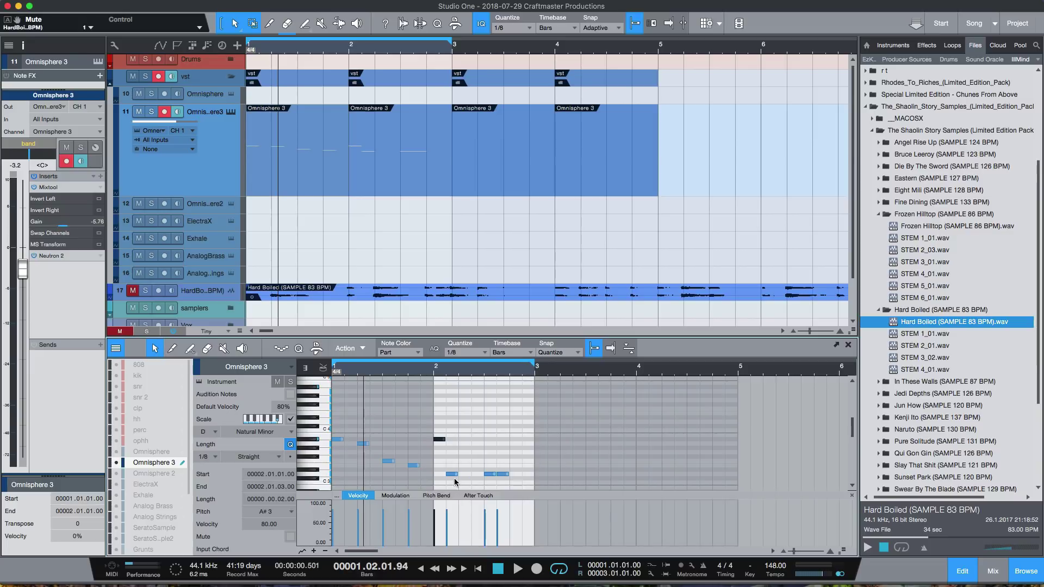
pyautogui.moveTo(454, 476); pyautogui.dragTo(454, 445)
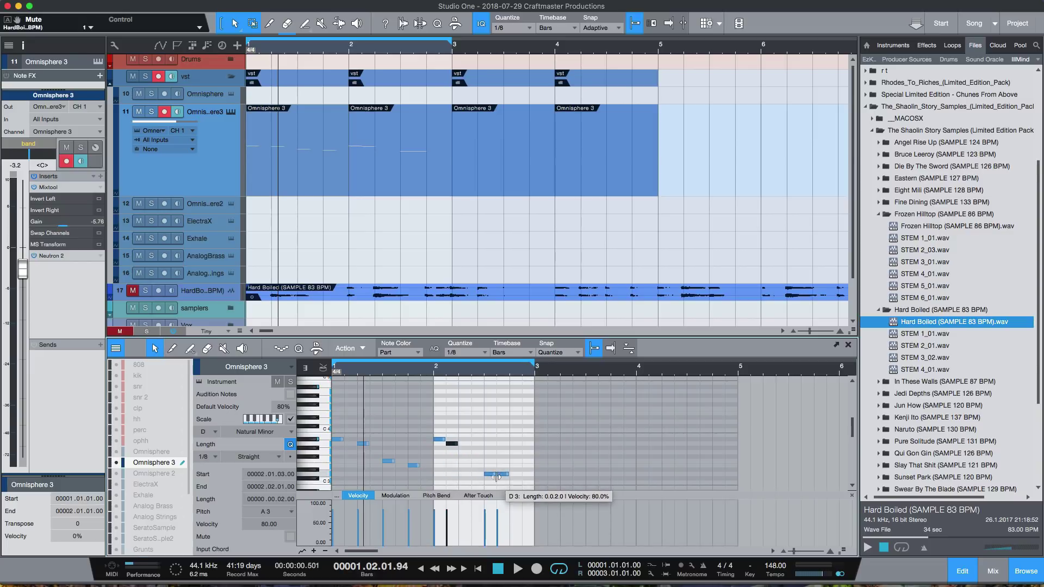
pyautogui.moveTo(489, 476); pyautogui.dragTo(504, 462)
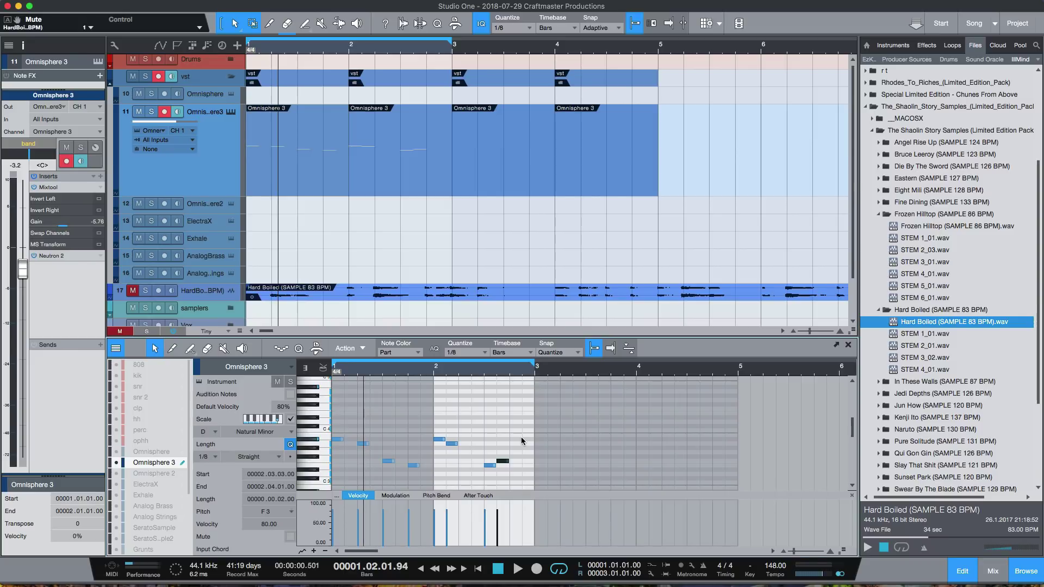
pyautogui.press('space')
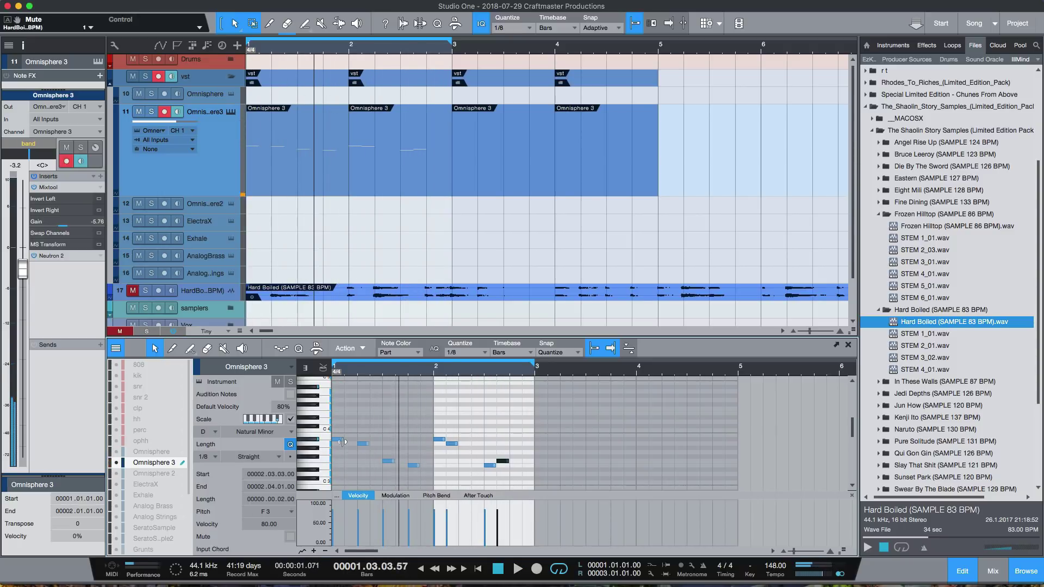
# Step: Lengthen the notes to fill both bars without gaps and transpose the whole phrase up two octaves, starting on A#5
pyautogui.click(362, 444)
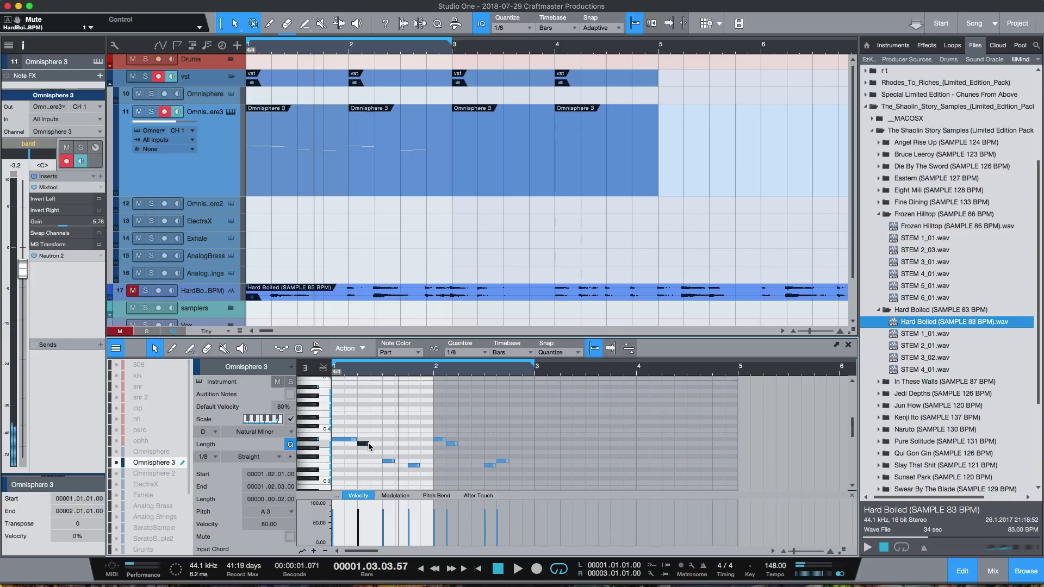
pyautogui.moveTo(368, 443); pyautogui.dragTo(284, 405)
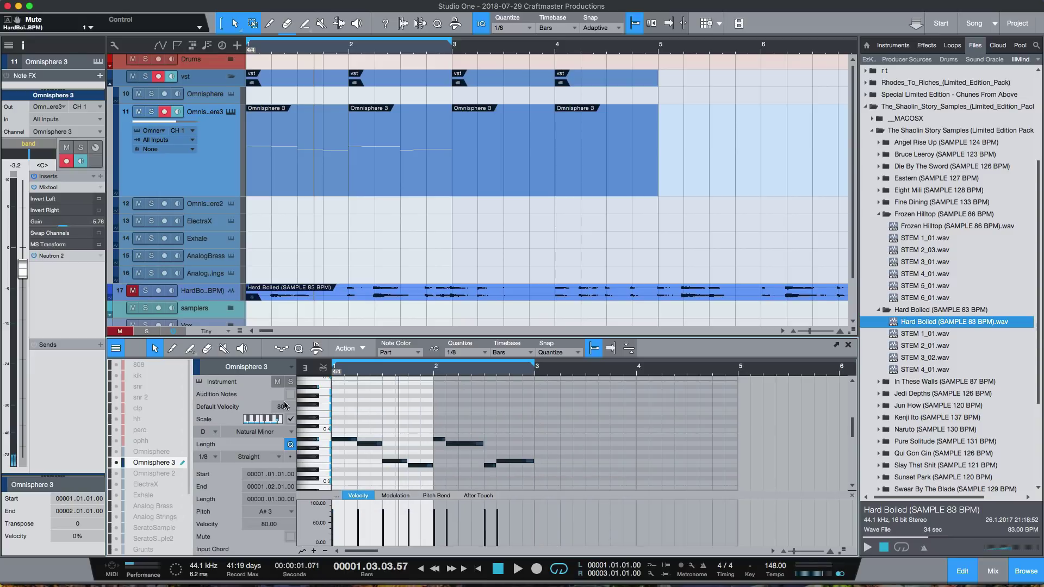
pyautogui.hotkey('shift', 'Up')
pyautogui.press('space')
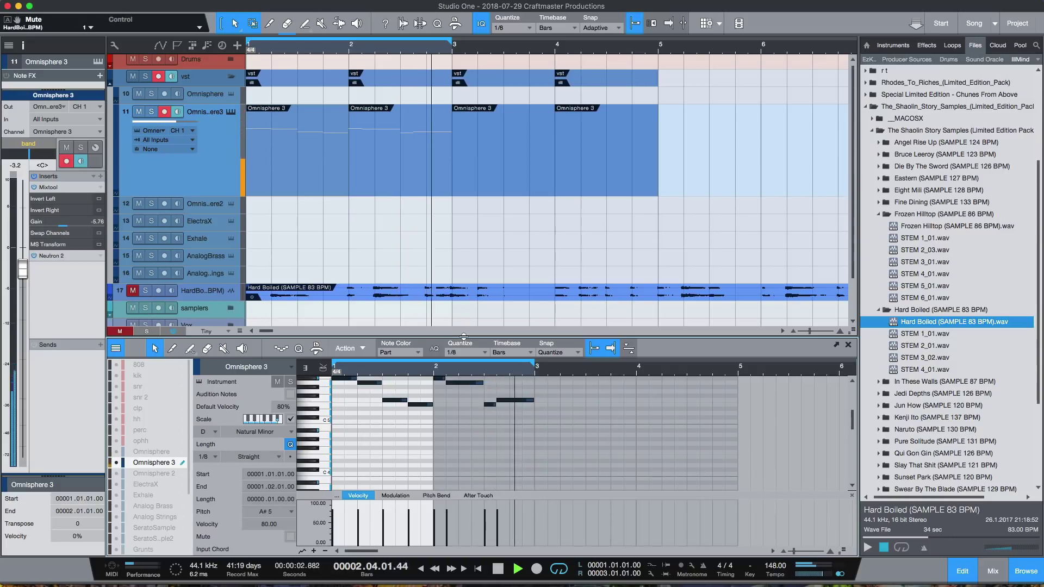
# Step: Add a quarter-note E4 on beat 2 of bar 1 beneath the melody
pyautogui.moveTo(462, 338); pyautogui.dragTo(447, 208)
pyautogui.moveTo(414, 239); pyautogui.dragTo(497, 248)
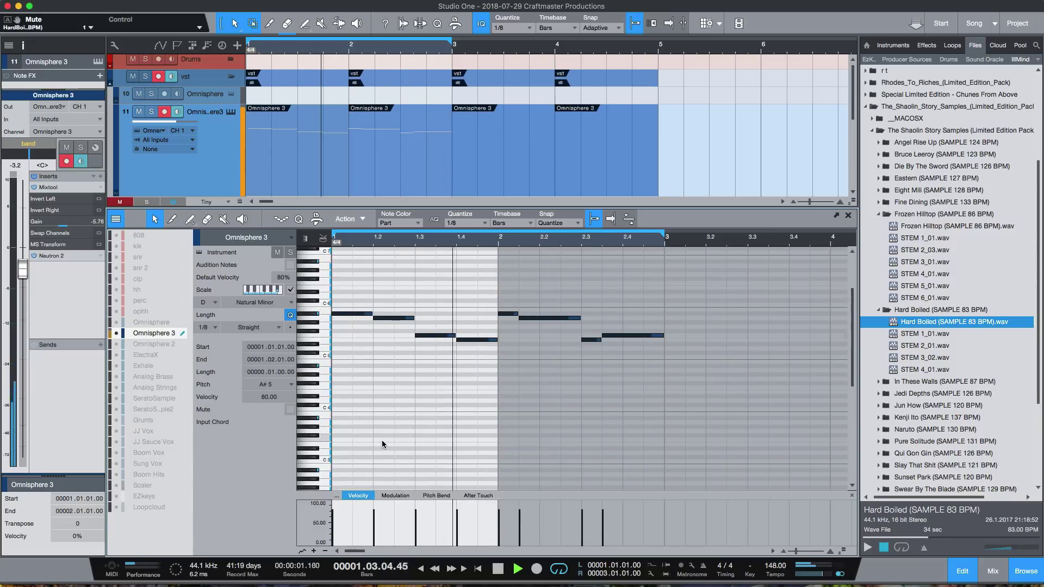
pyautogui.press('space')
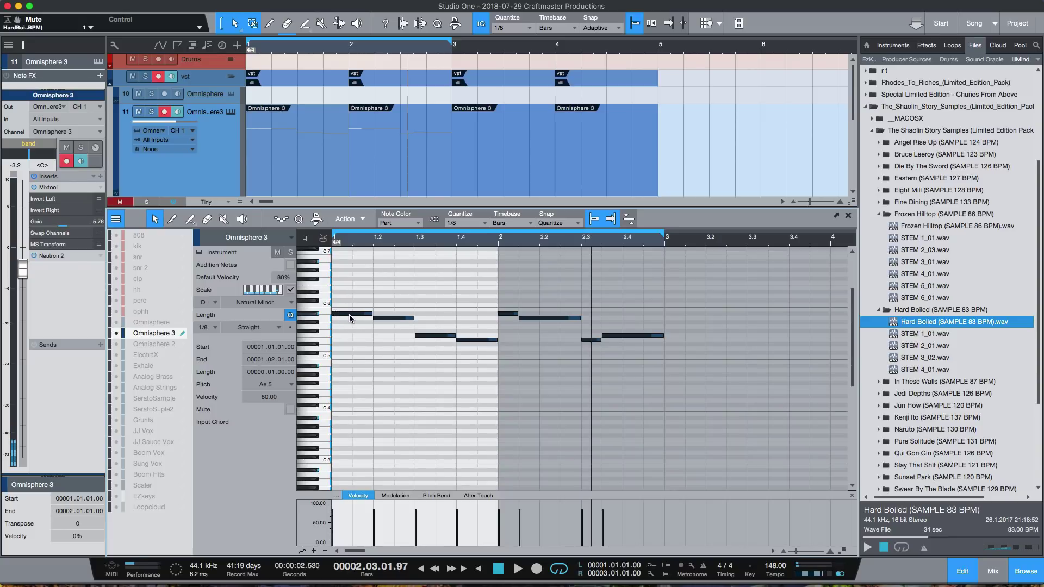
pyautogui.click(337, 402)
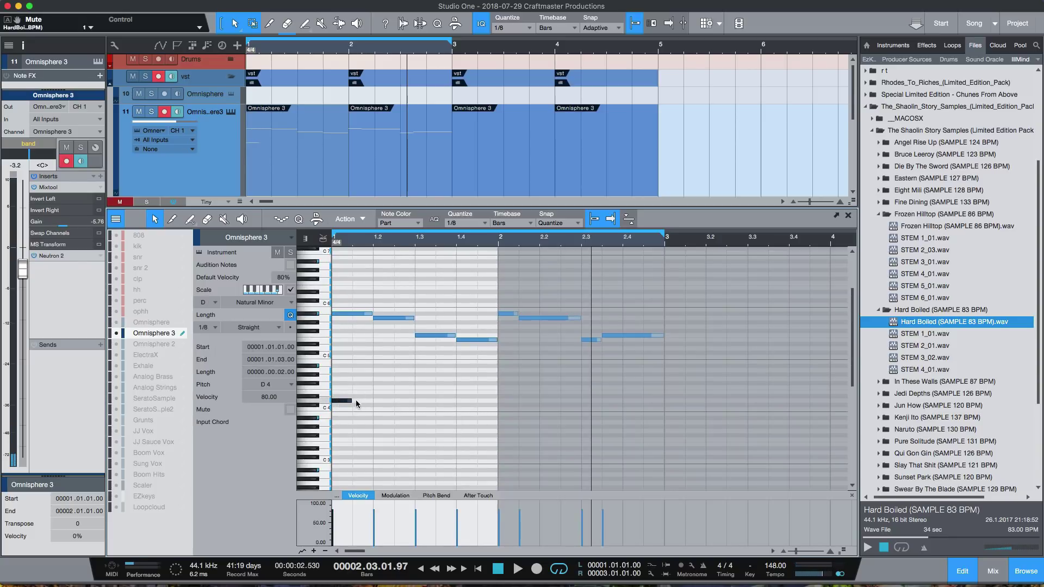
pyautogui.moveTo(356, 403); pyautogui.dragTo(491, 417)
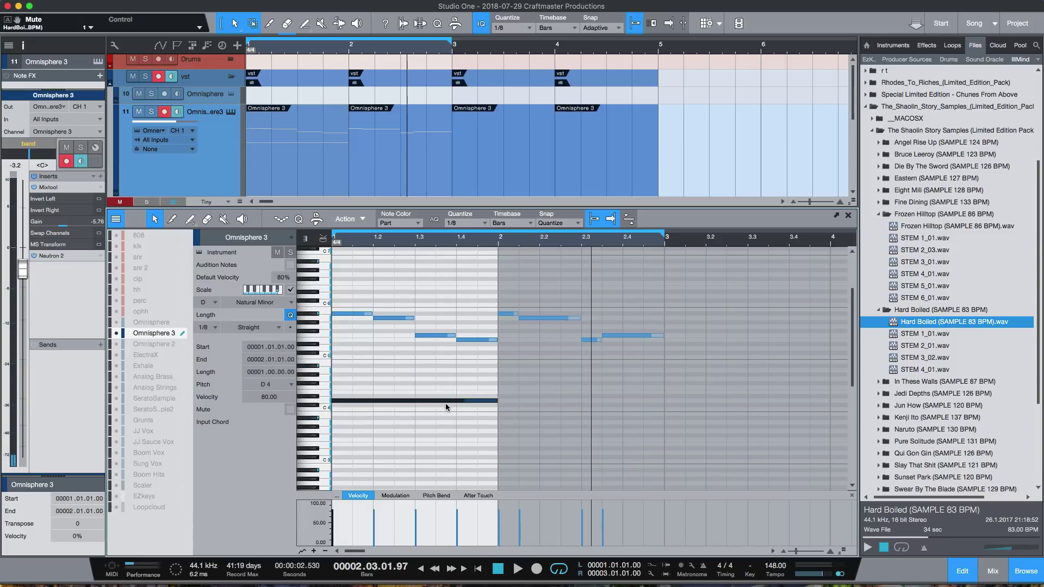
pyautogui.moveTo(333, 403); pyautogui.dragTo(373, 405)
pyautogui.moveTo(494, 403); pyautogui.dragTo(414, 403)
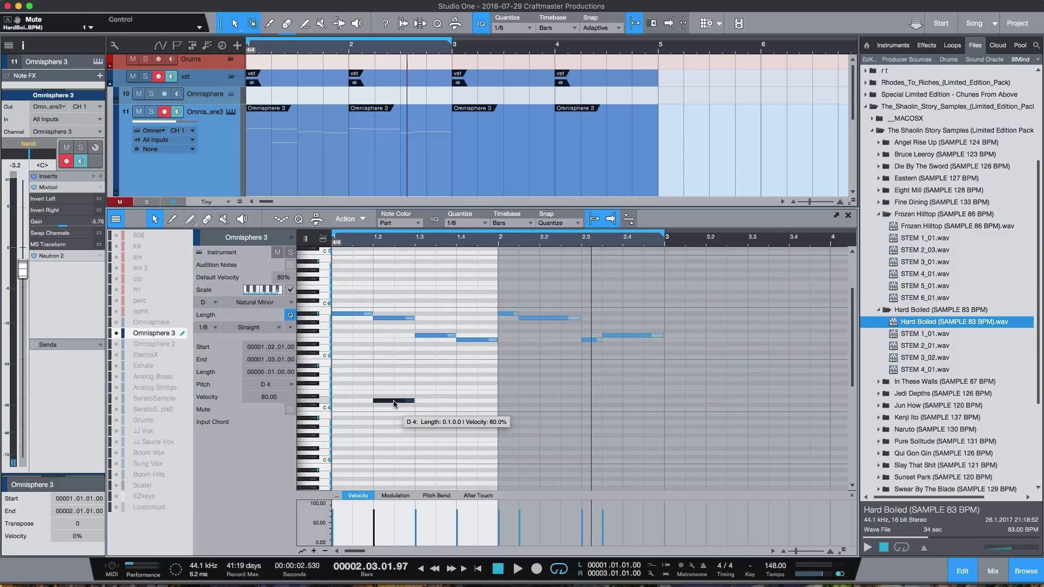
pyautogui.moveTo(395, 404); pyautogui.dragTo(394, 394)
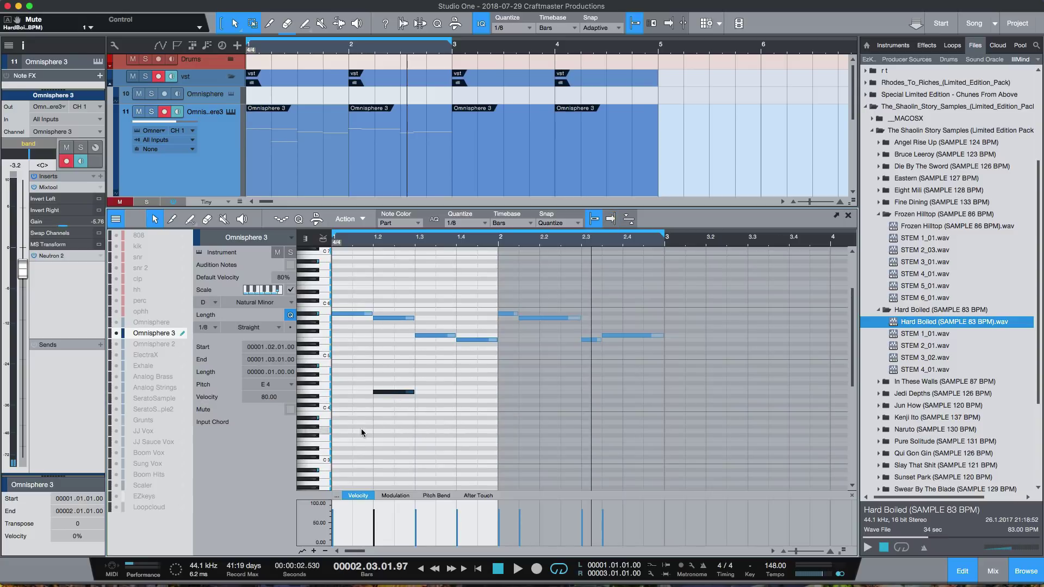
# Step: Play back the phrase and add a quarter-note D4 on beat 2 of bar 2 beneath the melody
pyautogui.press('space')
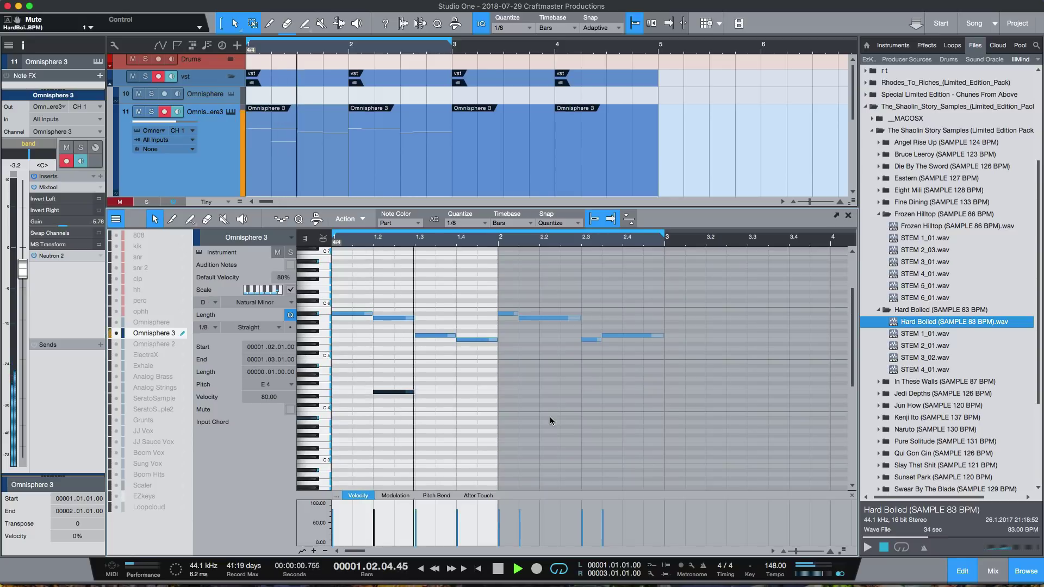
pyautogui.press('space')
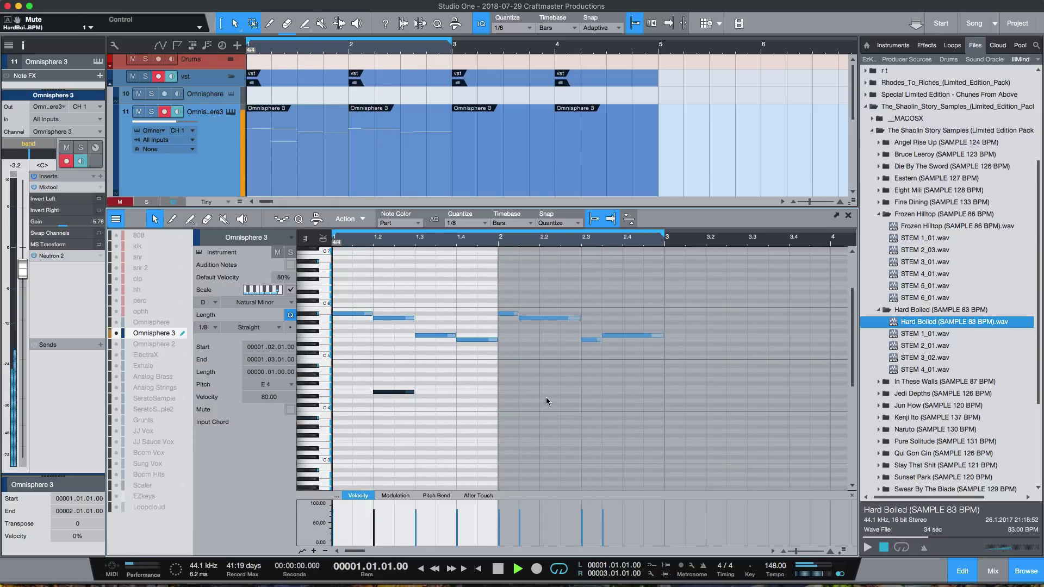
pyautogui.press('space')
pyautogui.doubleClick(542, 400)
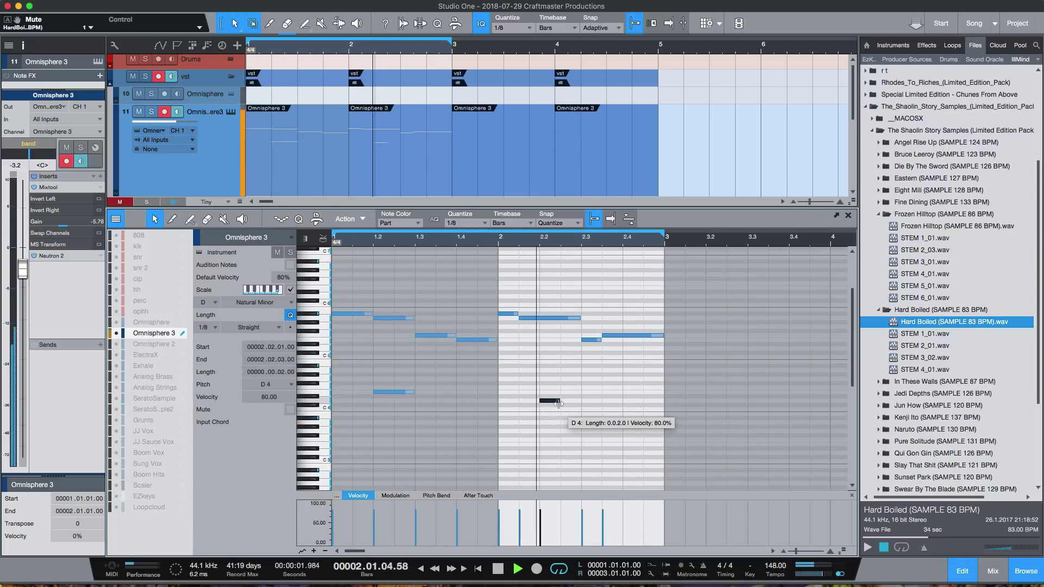
pyautogui.moveTo(559, 403)
pyautogui.mouseDown()
pyautogui.moveTo(580, 405)
pyautogui.moveTo(566, 419)
pyautogui.mouseUp()
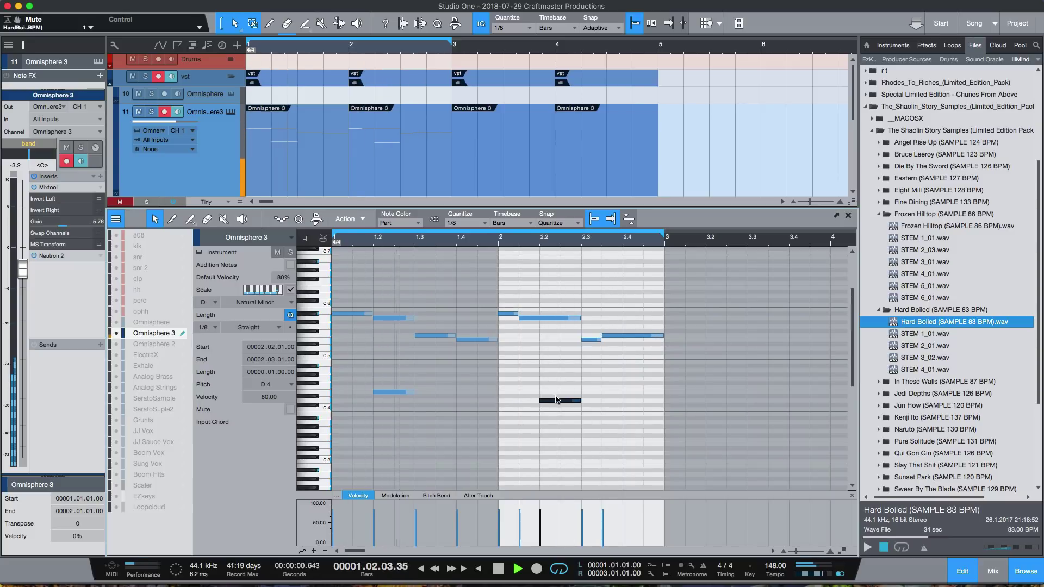
pyautogui.press('space')
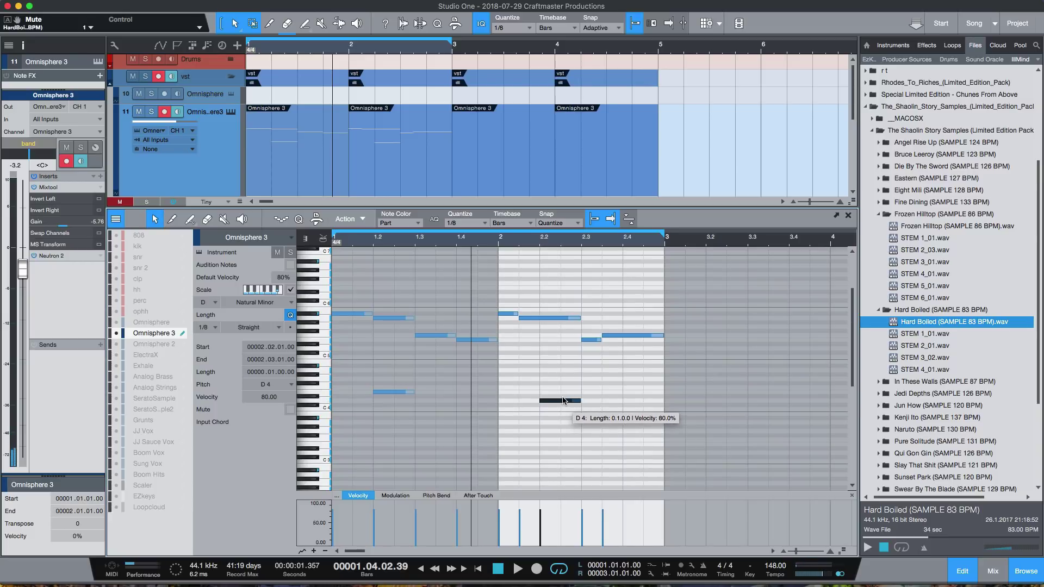
# Step: Add a quarter-note A#3 on beat 4 of bar 2 and listen to the phrase with it
pyautogui.press('space')
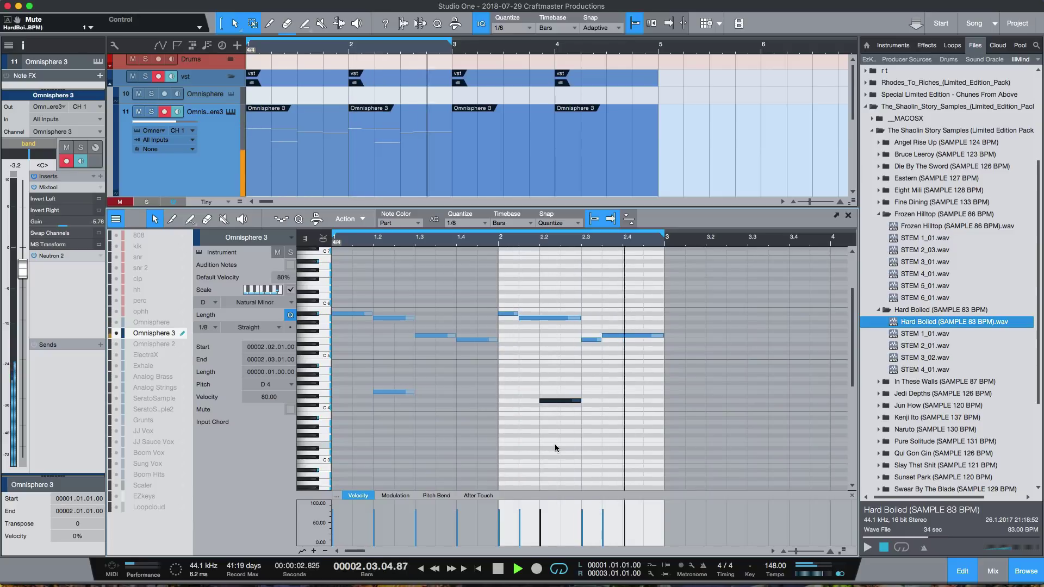
pyautogui.click(625, 400)
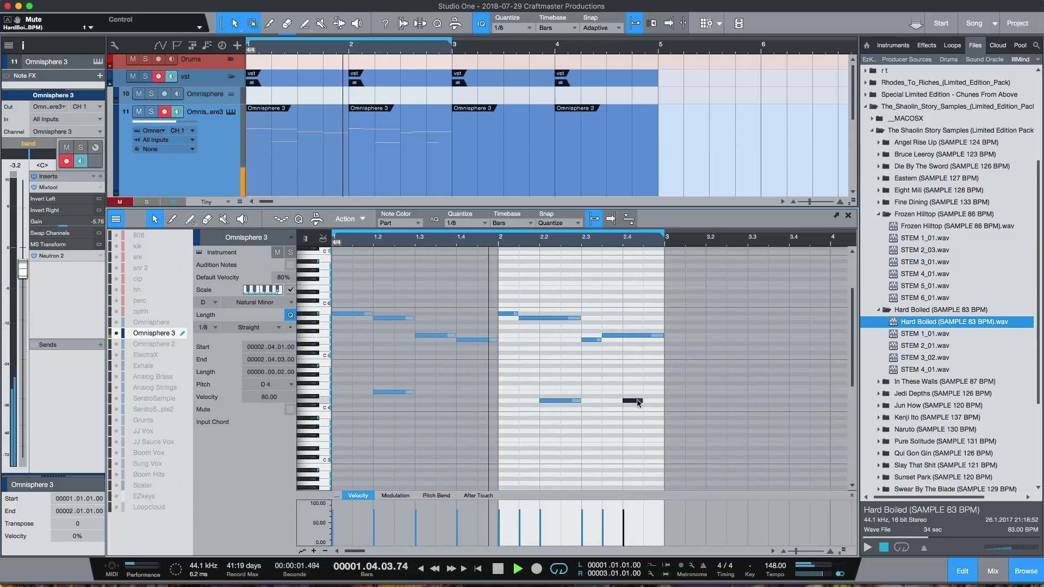
pyautogui.moveTo(642, 402); pyautogui.dragTo(661, 405)
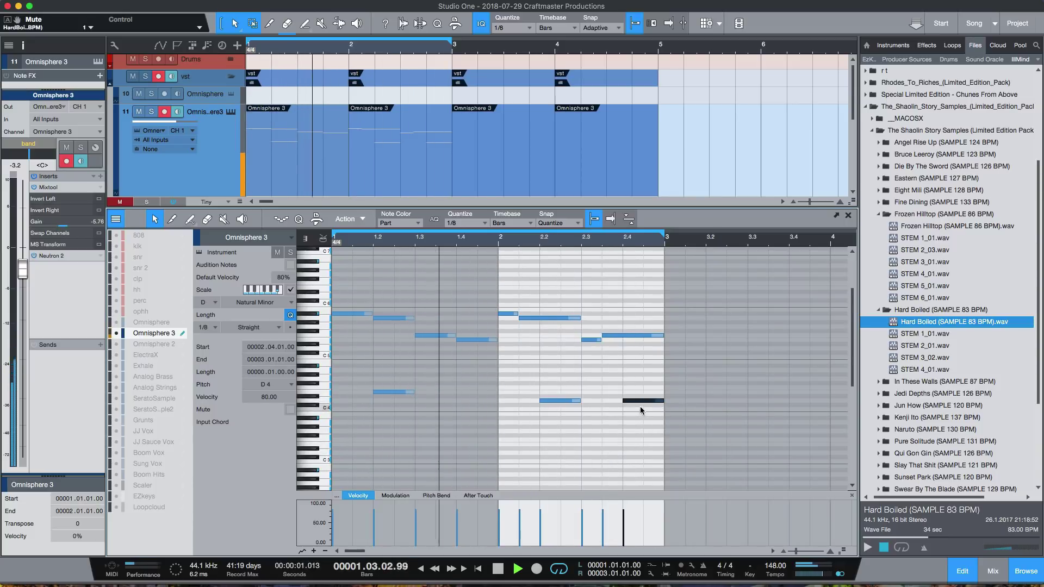
pyautogui.moveTo(640, 402); pyautogui.dragTo(641, 409)
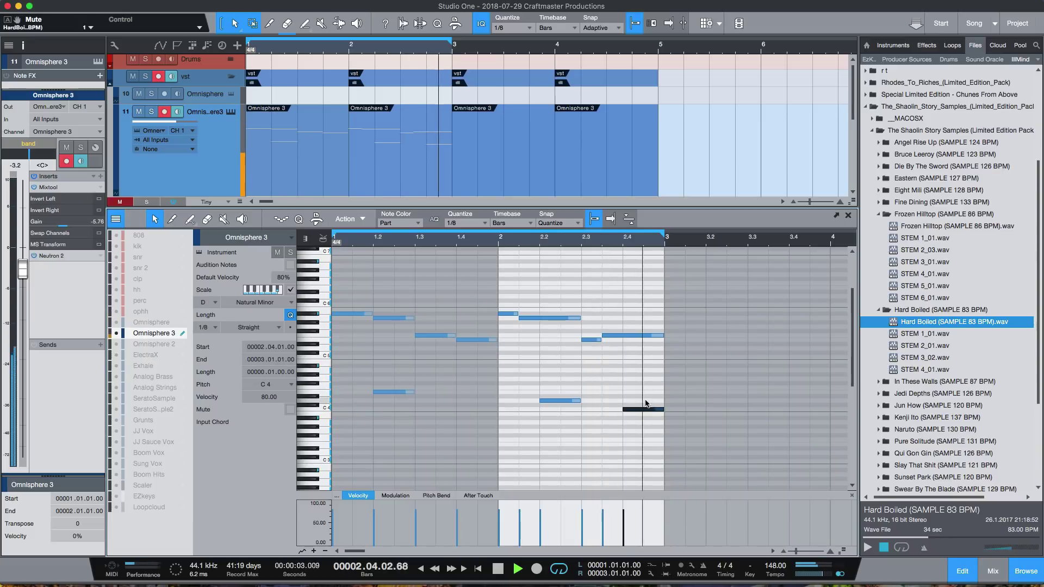
pyautogui.press('Down')
pyautogui.press('Down')
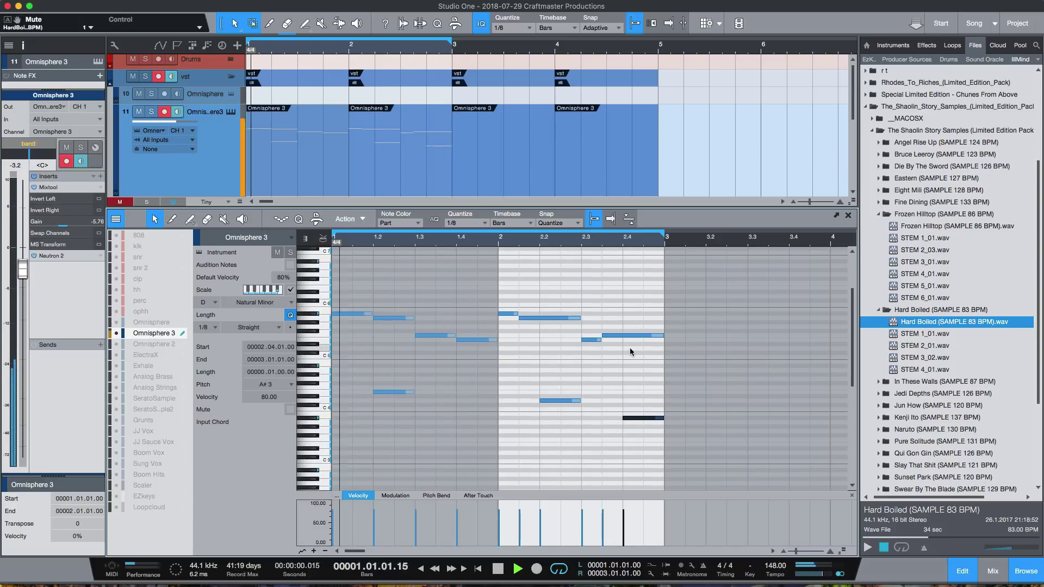
pyautogui.press('space')
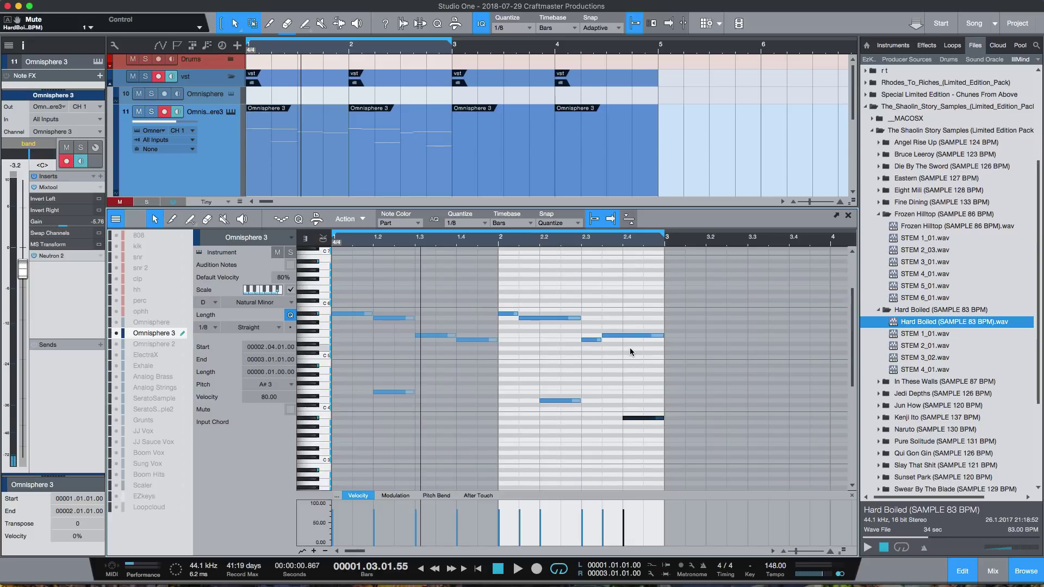
pyautogui.moveTo(352, 278); pyautogui.dragTo(475, 410)
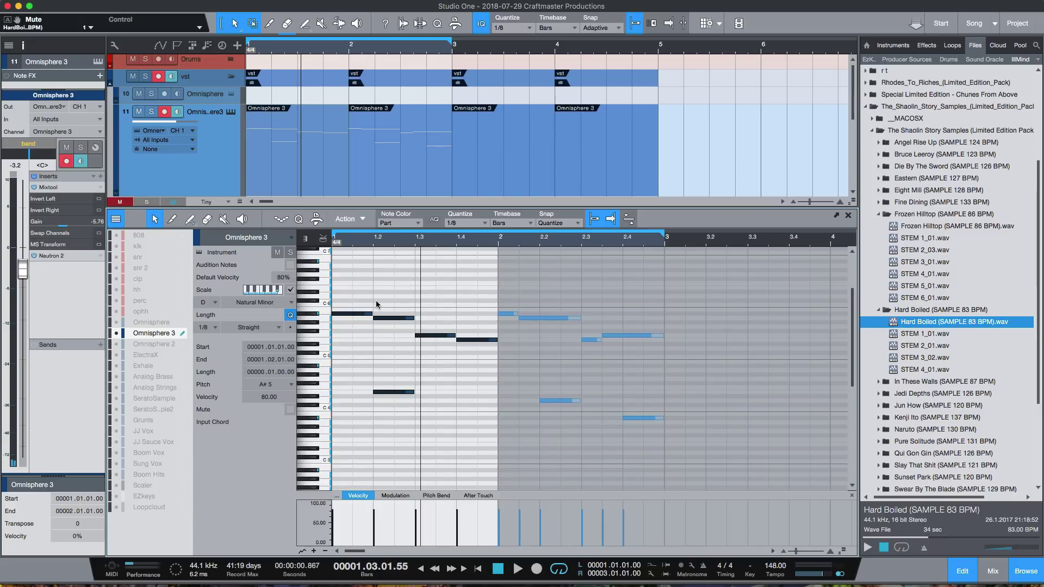
pyautogui.moveTo(499, 286); pyautogui.dragTo(652, 442)
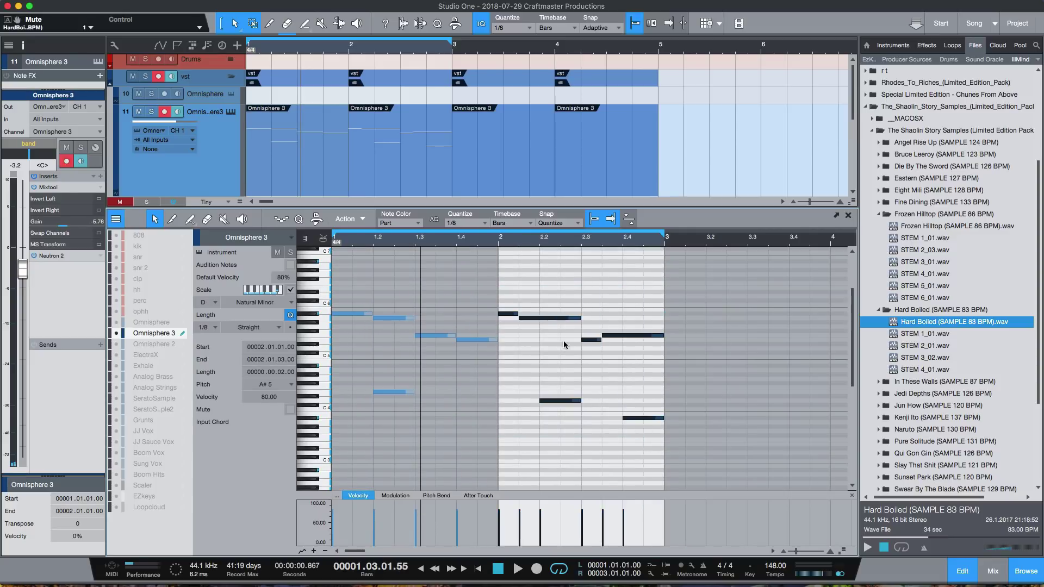
pyautogui.click(596, 357)
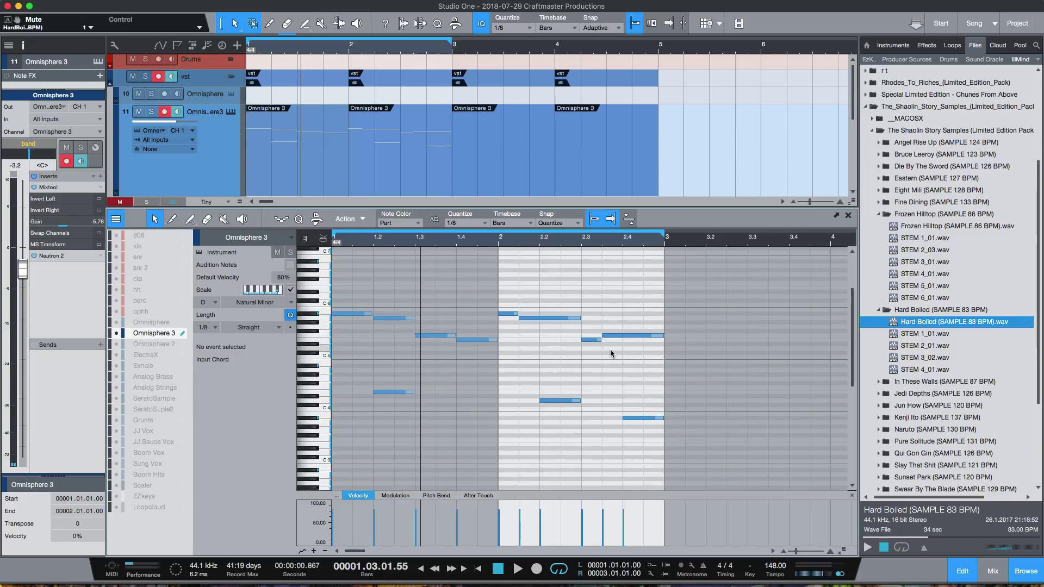
# Step: Delete the final F5 of bar 2, lengthen the E5 before it to the end of the bar, and play the phrase
pyautogui.click(617, 337)
pyautogui.press('Delete')
pyautogui.moveTo(600, 341); pyautogui.dragTo(664, 347)
pyautogui.press('space')
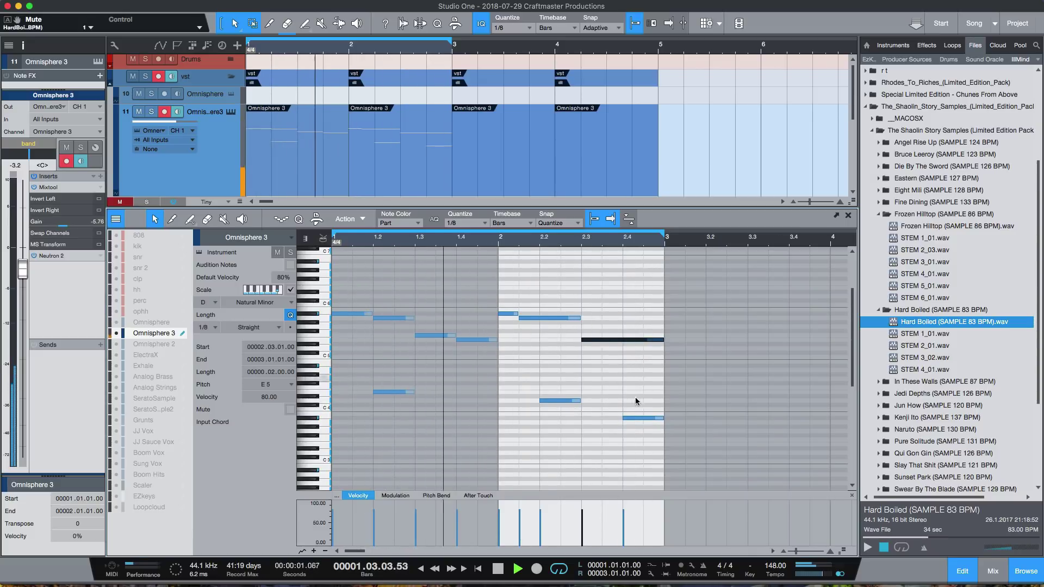
# Step: Delete the low A#3 on beat 4 of bar 2 and play the phrase back
pyautogui.press('space')
pyautogui.click(639, 419)
pyautogui.press('Delete')
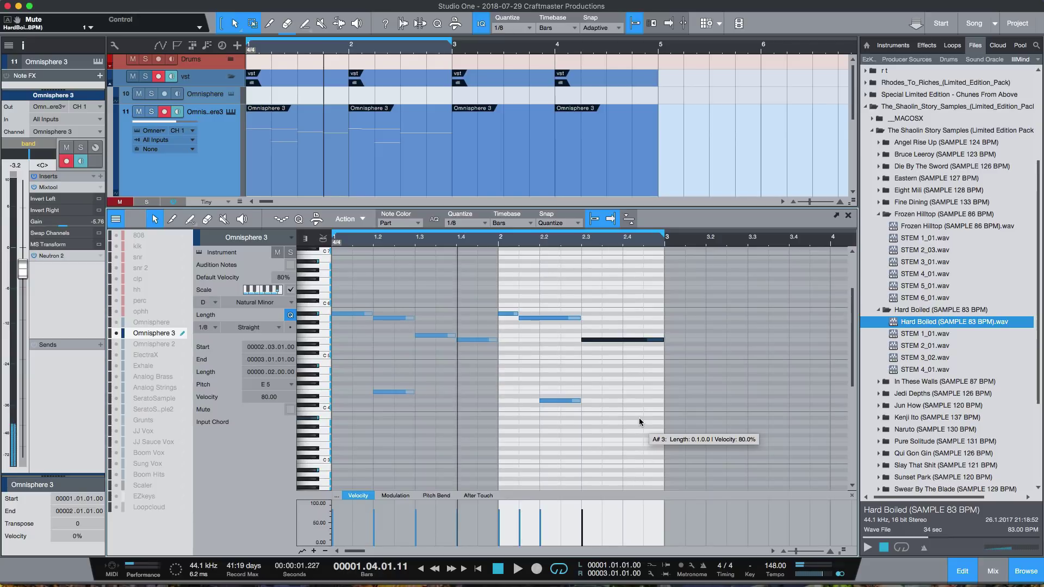
pyautogui.press('space')
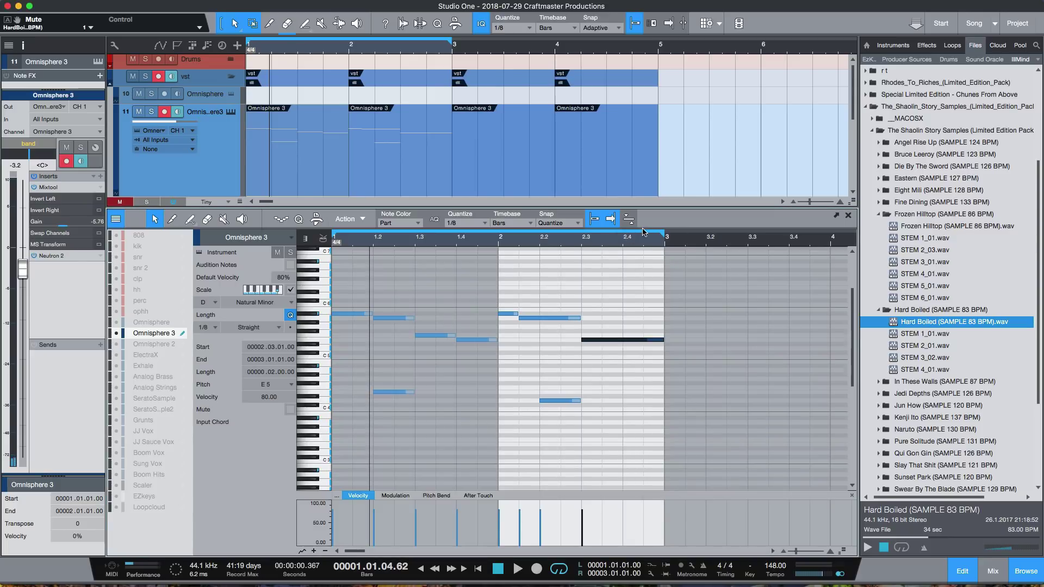
# Step: Extend the loop range to cover four bars, ending at the start of bar 5
pyautogui.moveTo(647, 239); pyautogui.dragTo(519, 254)
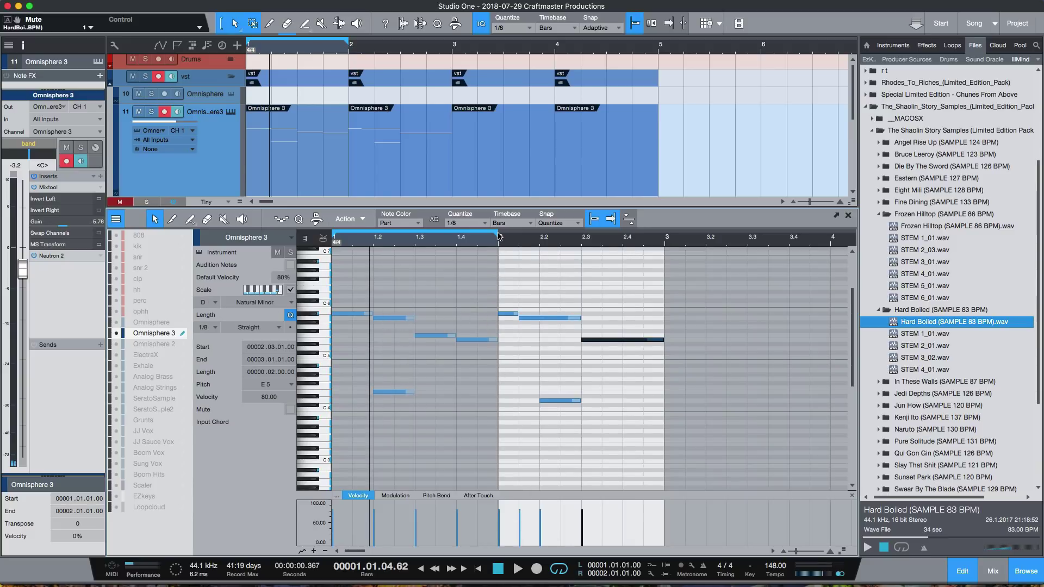
pyautogui.moveTo(531, 240); pyautogui.dragTo(494, 264)
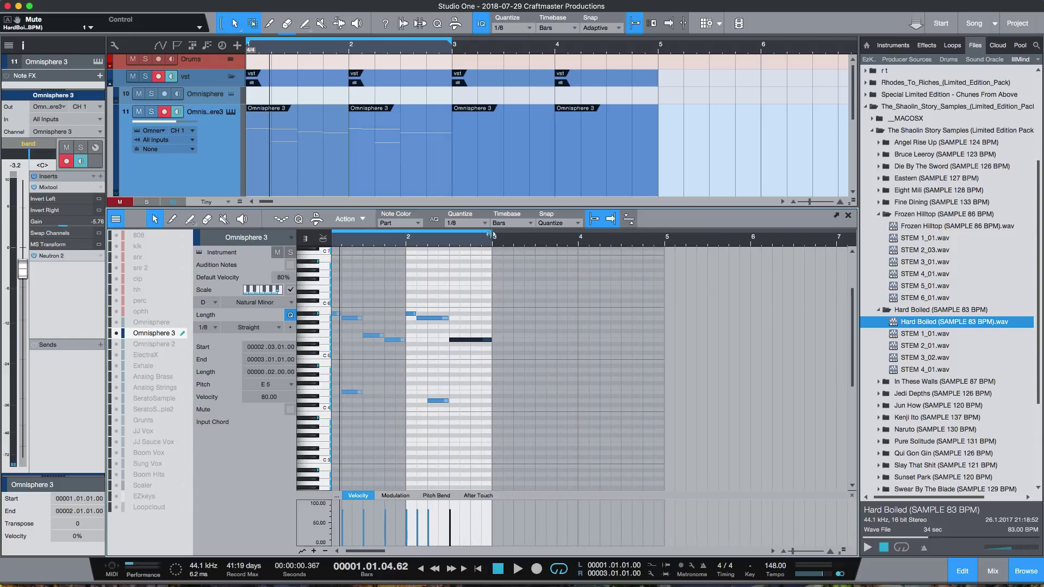
pyautogui.moveTo(490, 235)
pyautogui.mouseDown()
pyautogui.moveTo(707, 242)
pyautogui.moveTo(553, 255)
pyautogui.moveTo(650, 271)
pyautogui.mouseUp()
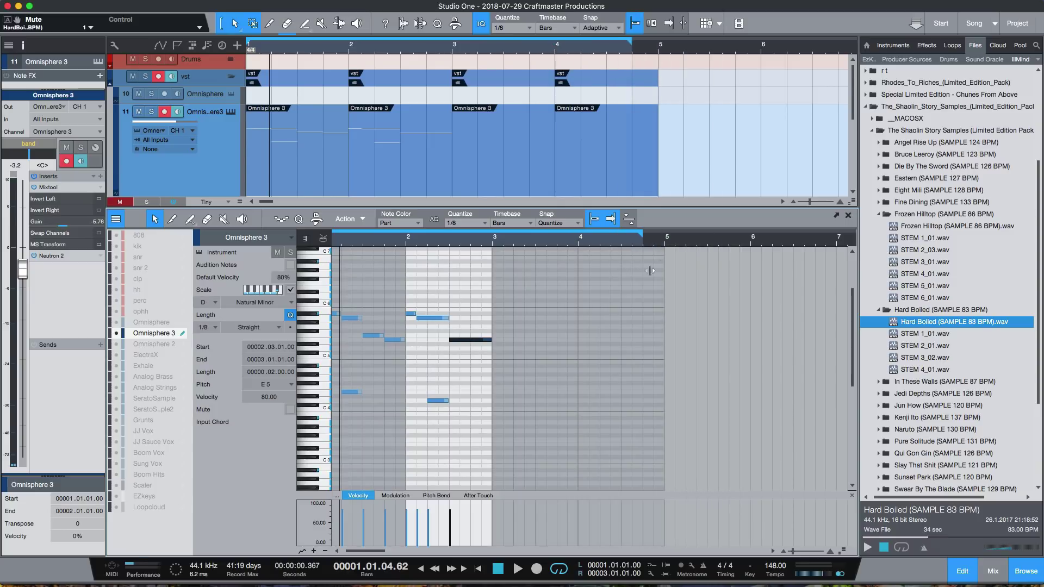
pyautogui.moveTo(575, 251); pyautogui.dragTo(689, 245)
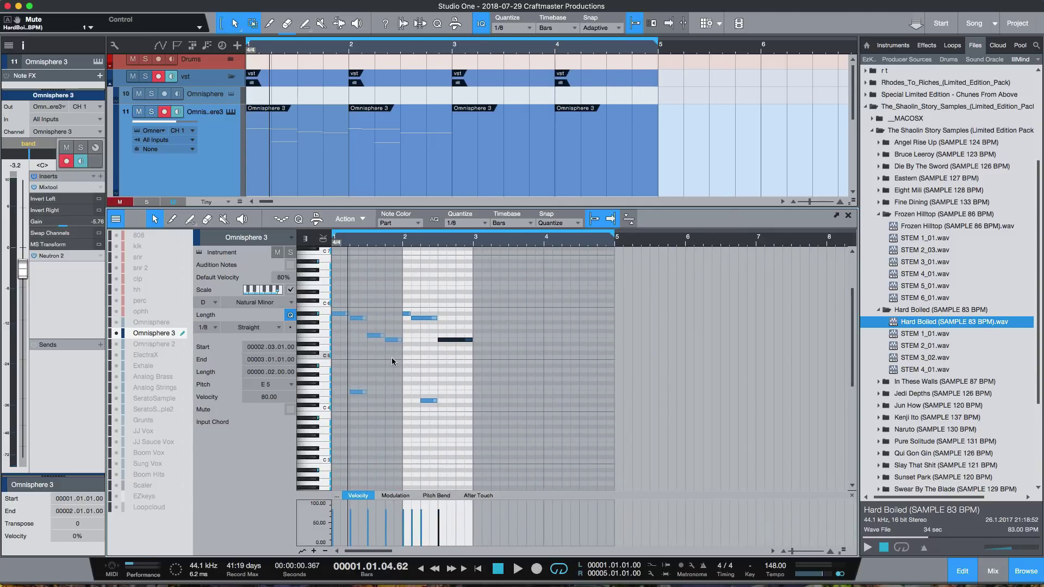
# Step: Copy the four upper melody notes of bar 1 to bar 3, pitched A#5, A5, F5 and E5
pyautogui.moveTo(391, 358)
pyautogui.mouseDown()
pyautogui.moveTo(336, 305)
pyautogui.moveTo(361, 350)
pyautogui.moveTo(396, 350)
pyautogui.mouseUp()
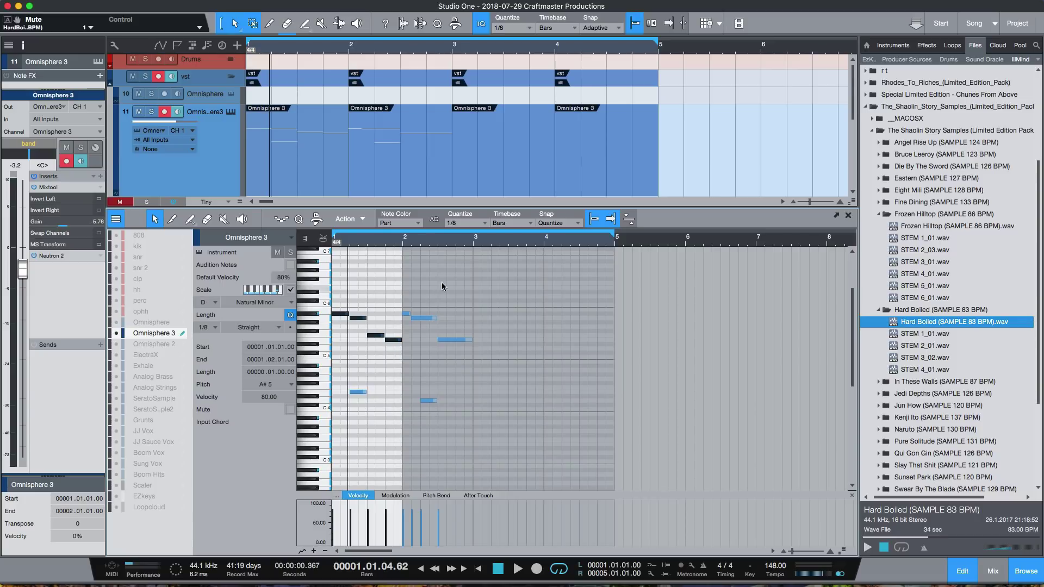
pyautogui.moveTo(401, 352); pyautogui.dragTo(483, 321)
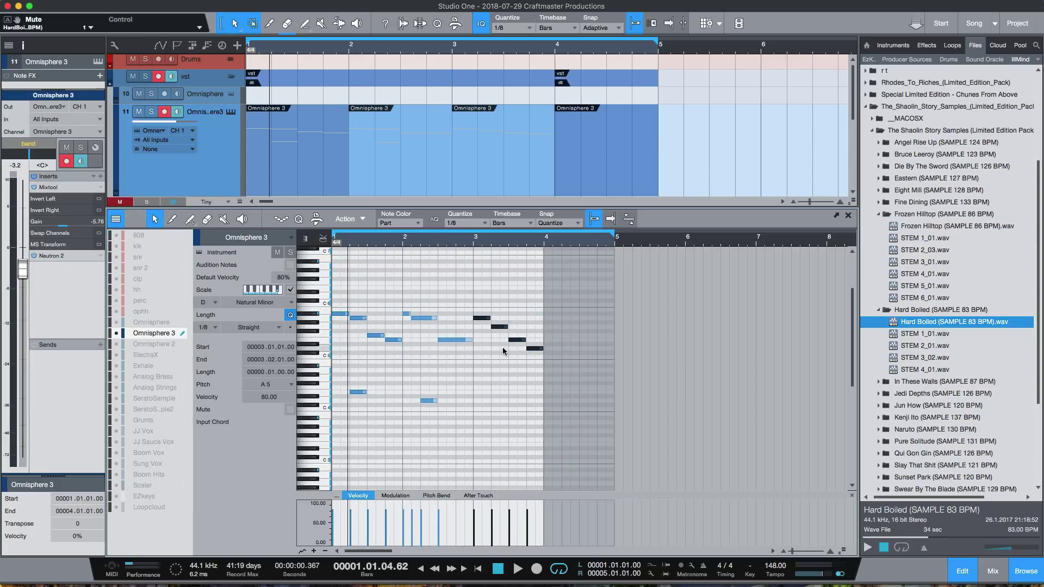
pyautogui.click(481, 317)
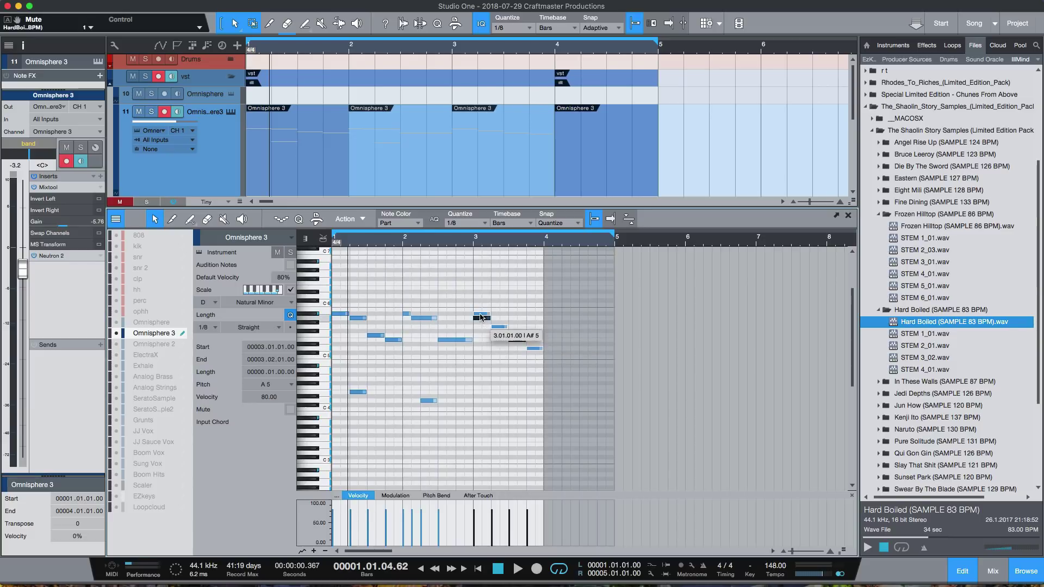
pyautogui.moveTo(480, 318); pyautogui.dragTo(499, 317)
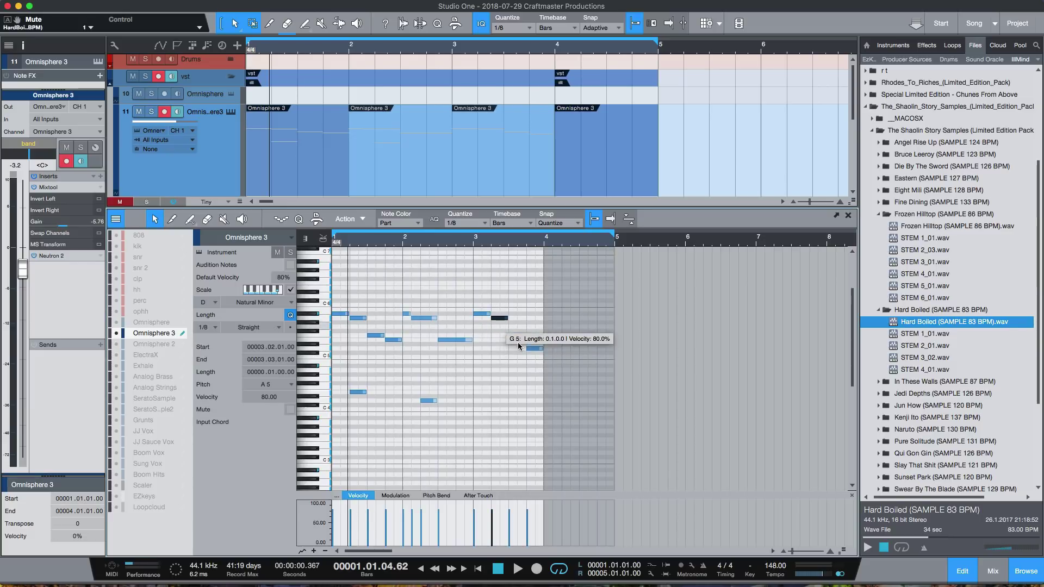
pyautogui.moveTo(532, 348); pyautogui.dragTo(533, 340)
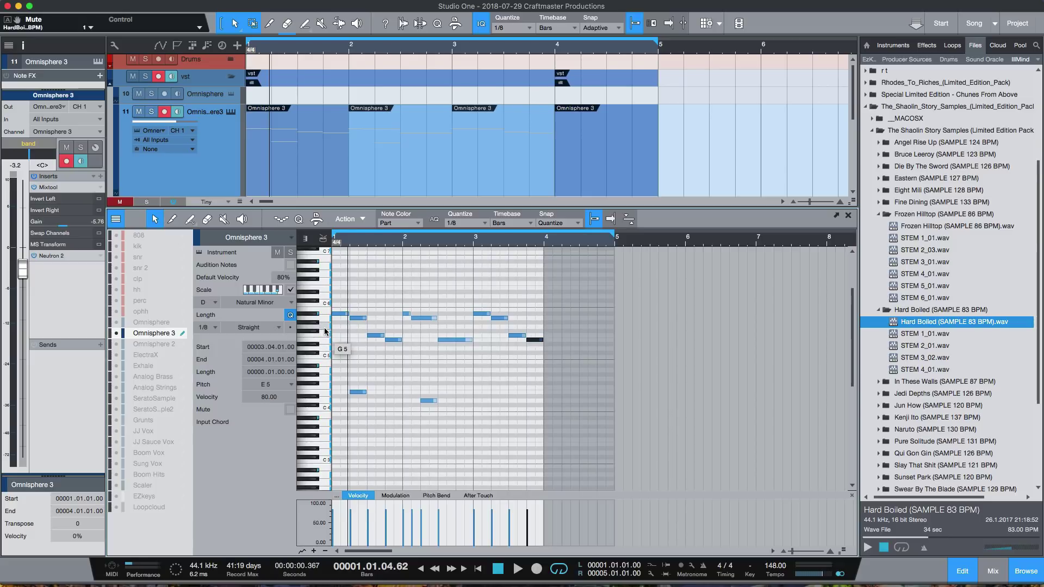
# Step: Select the upper A5, F5 and E5 melody notes in bar 1
pyautogui.click(350, 333)
pyautogui.moveTo(399, 353); pyautogui.dragTo(400, 352)
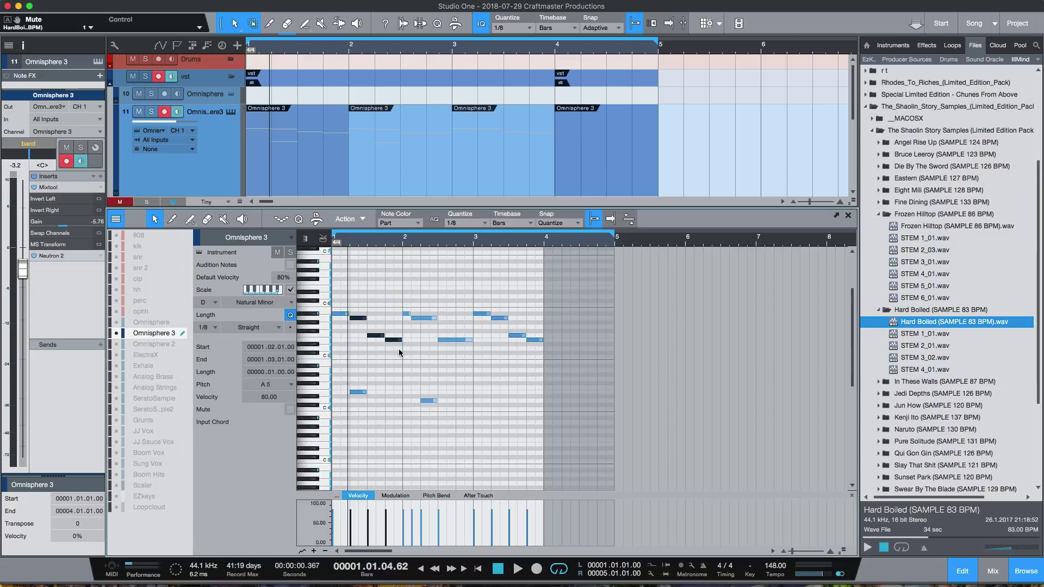